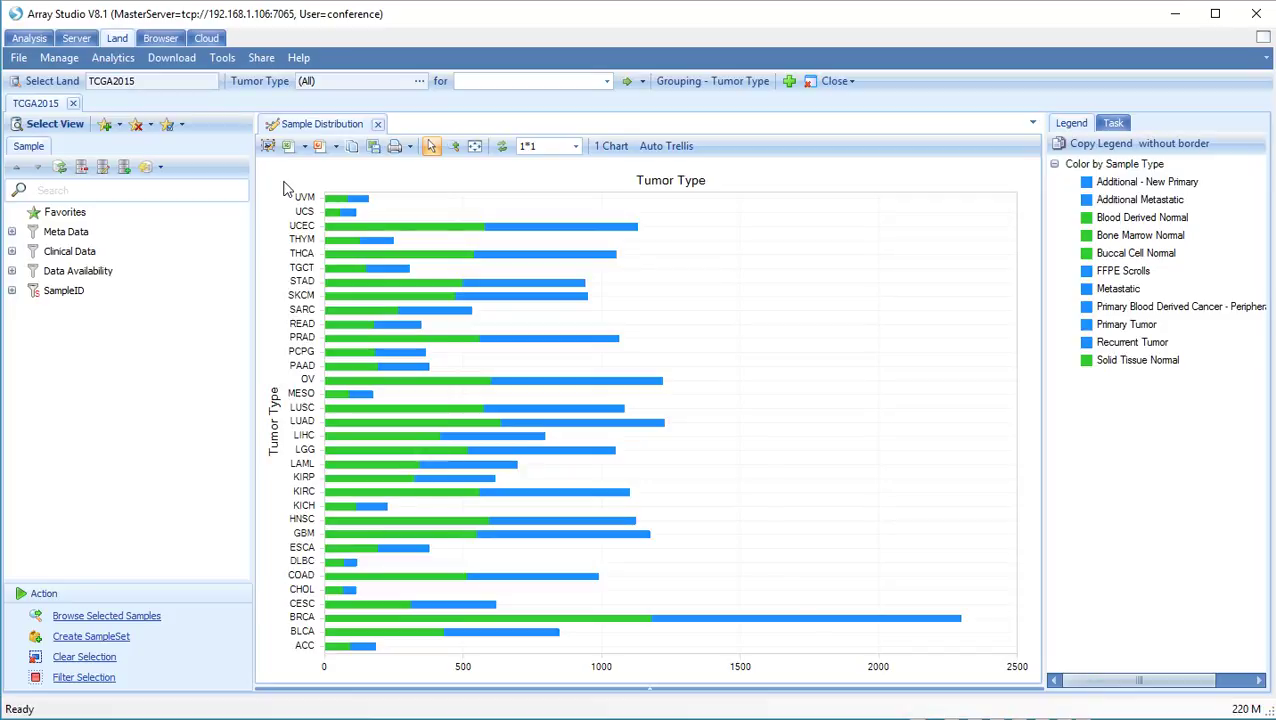
Step: Enter nusap1 in the 'for' box and pick Gene nusap1 to load its DNA Alteration Distribution
left_click(489, 81)
type("nu")
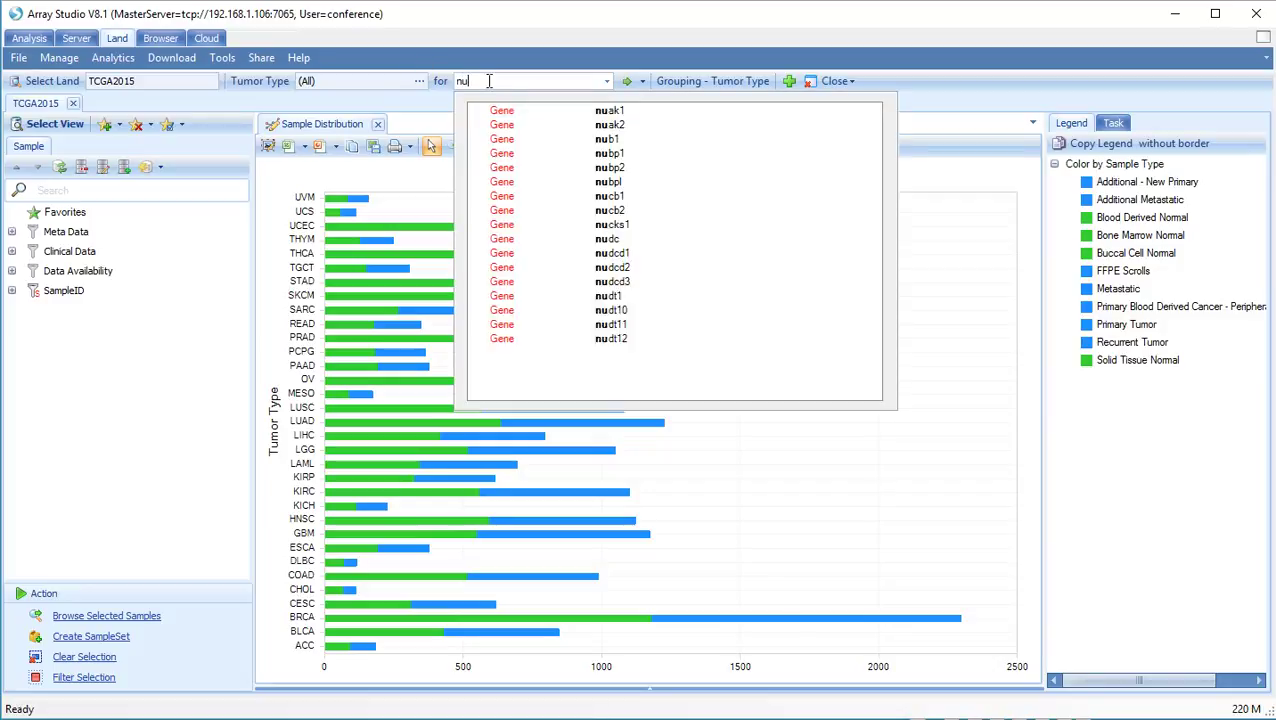
type("sap1")
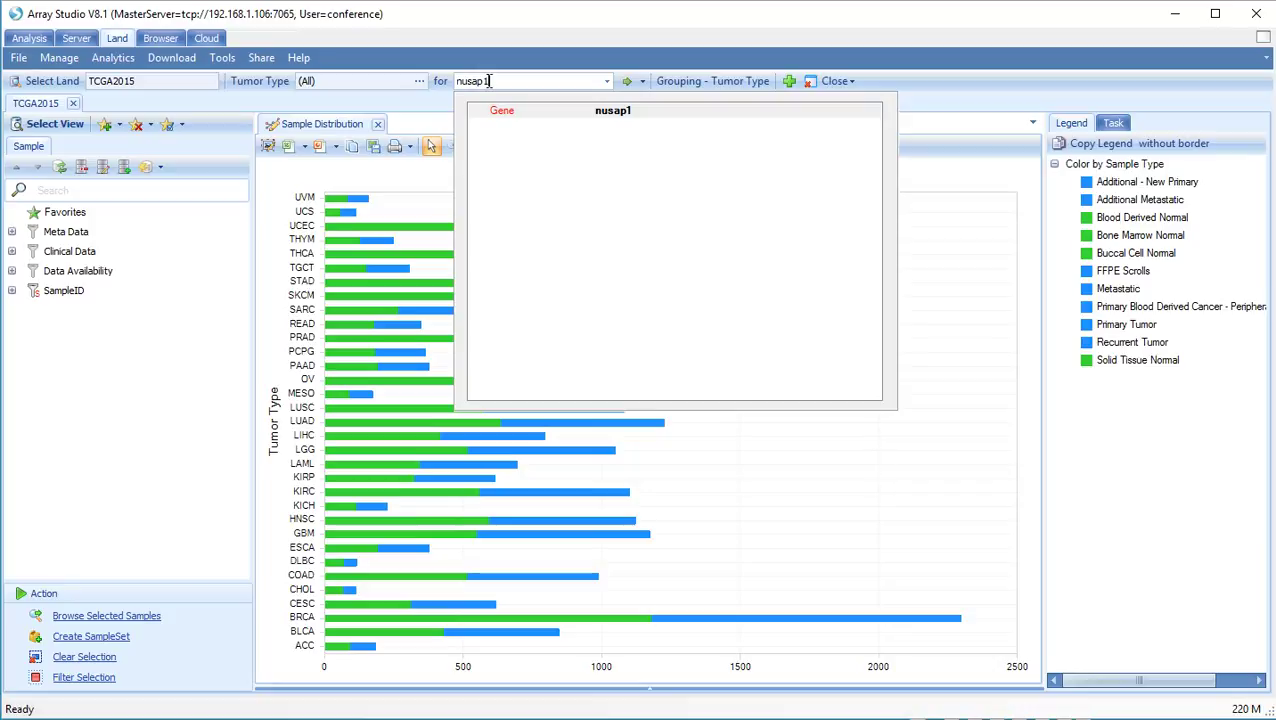
left_click(543, 117)
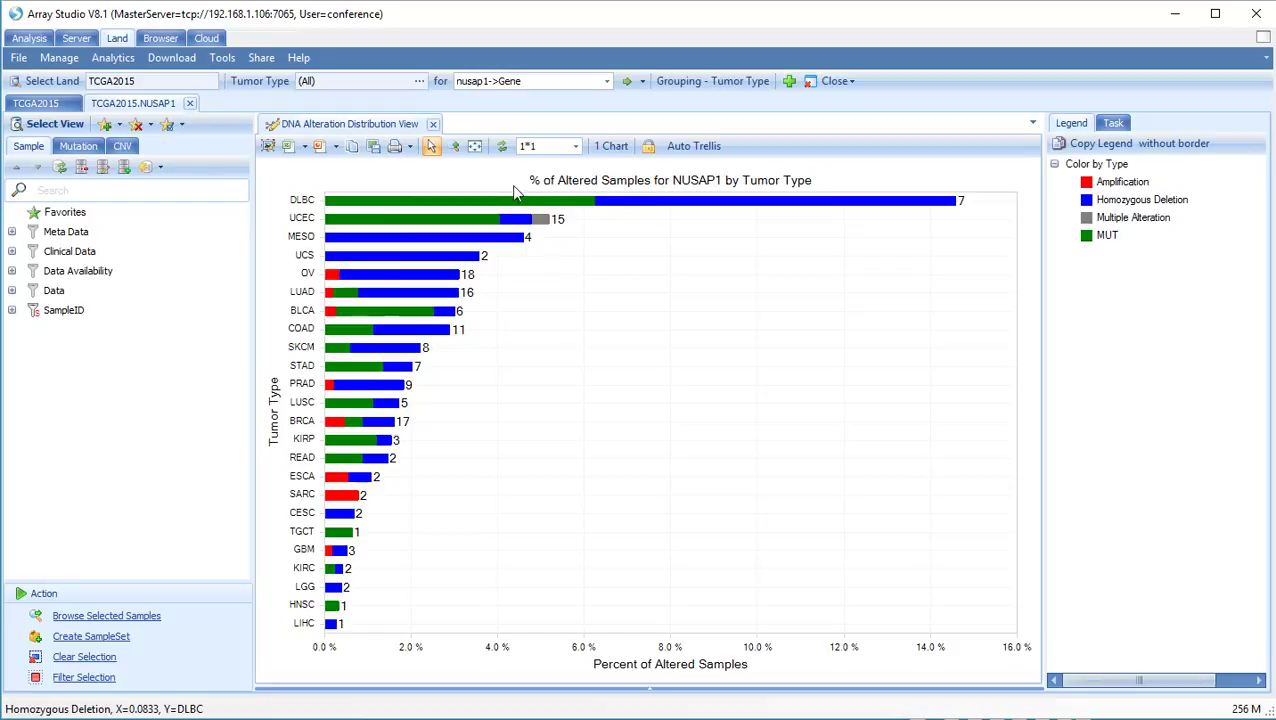
Step: List the NUSAP1 mutation filters, such as SUBSTITUTION (45) and EXON_CODING (45)
left_click(84, 149)
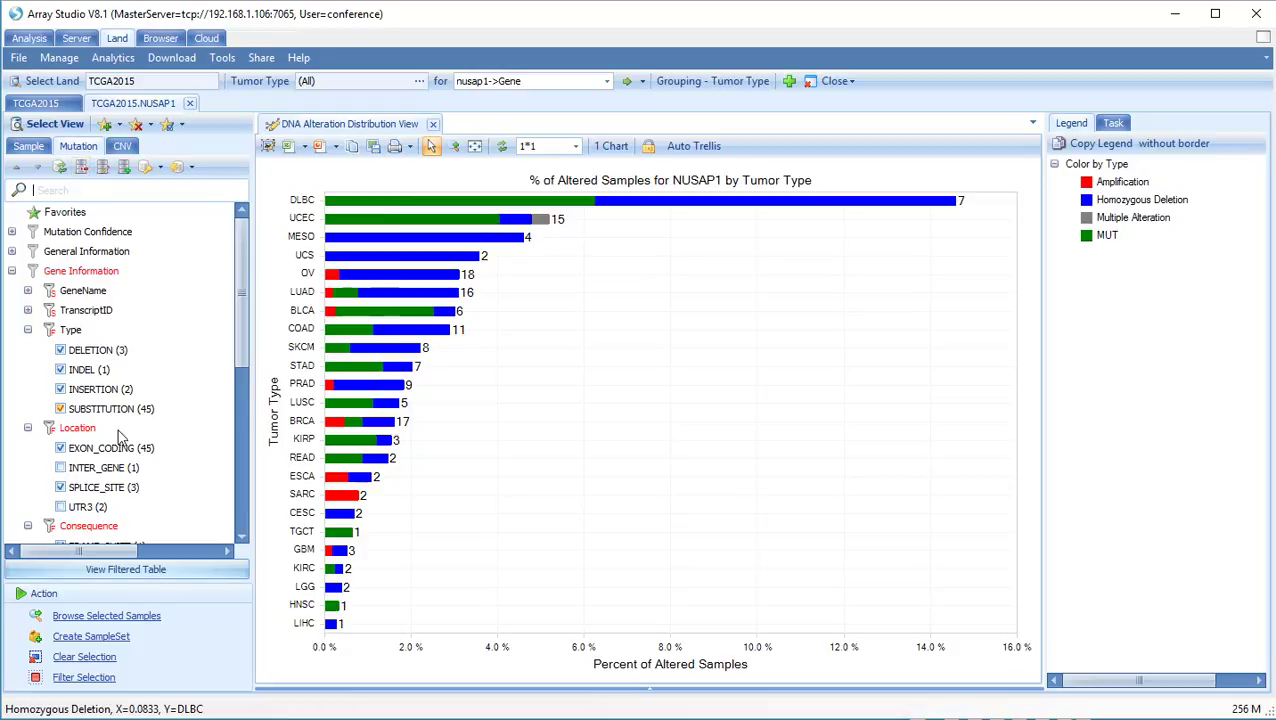
Step: Review the filtered NUSAP1 mutation table, close it, and bring up the Select View list
left_click(134, 574)
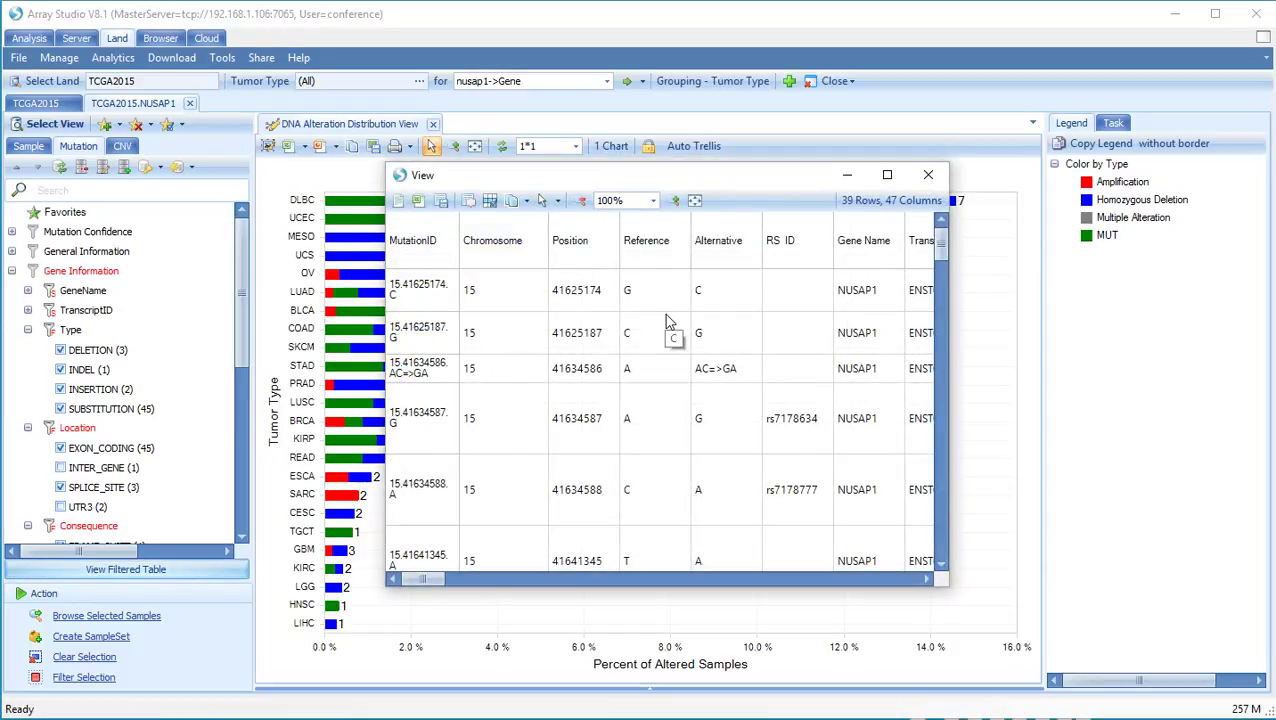
left_click(927, 175)
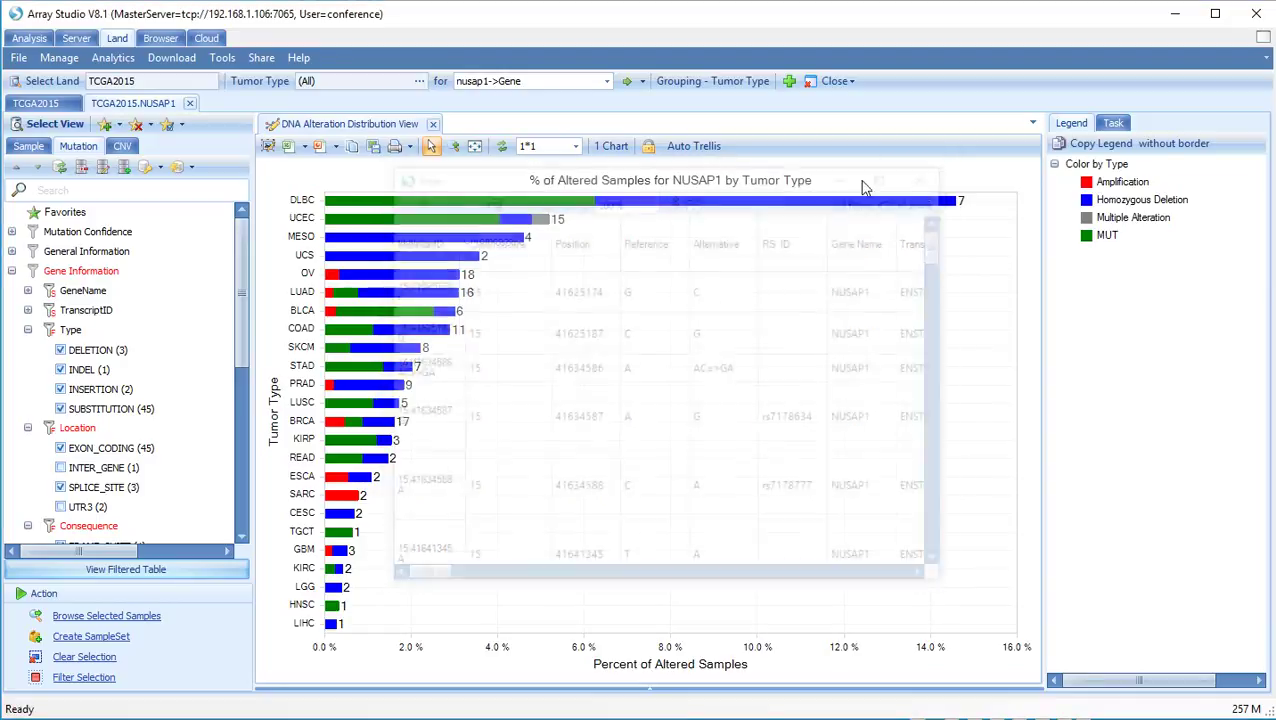
left_click(80, 127)
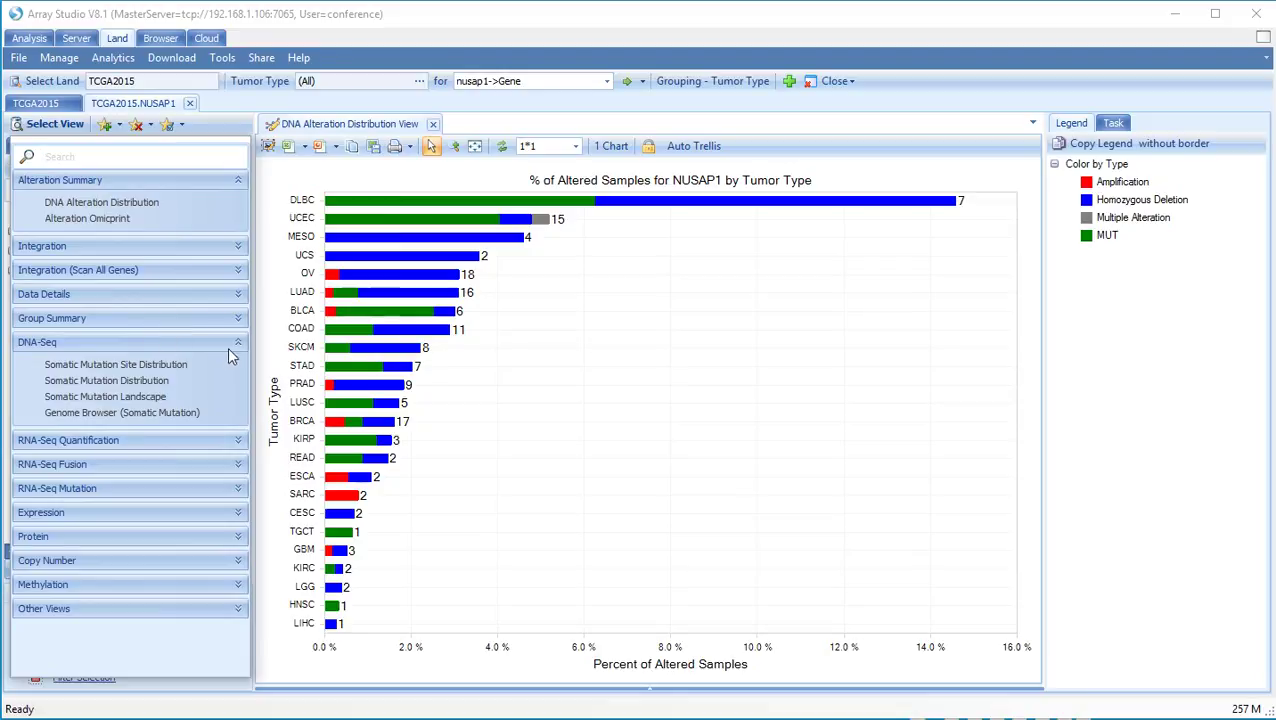
Step: Show the Somatic Mutation Distribution chart, then switch to the Somatic Mutation Landscape for NUSAP1
left_click(153, 386)
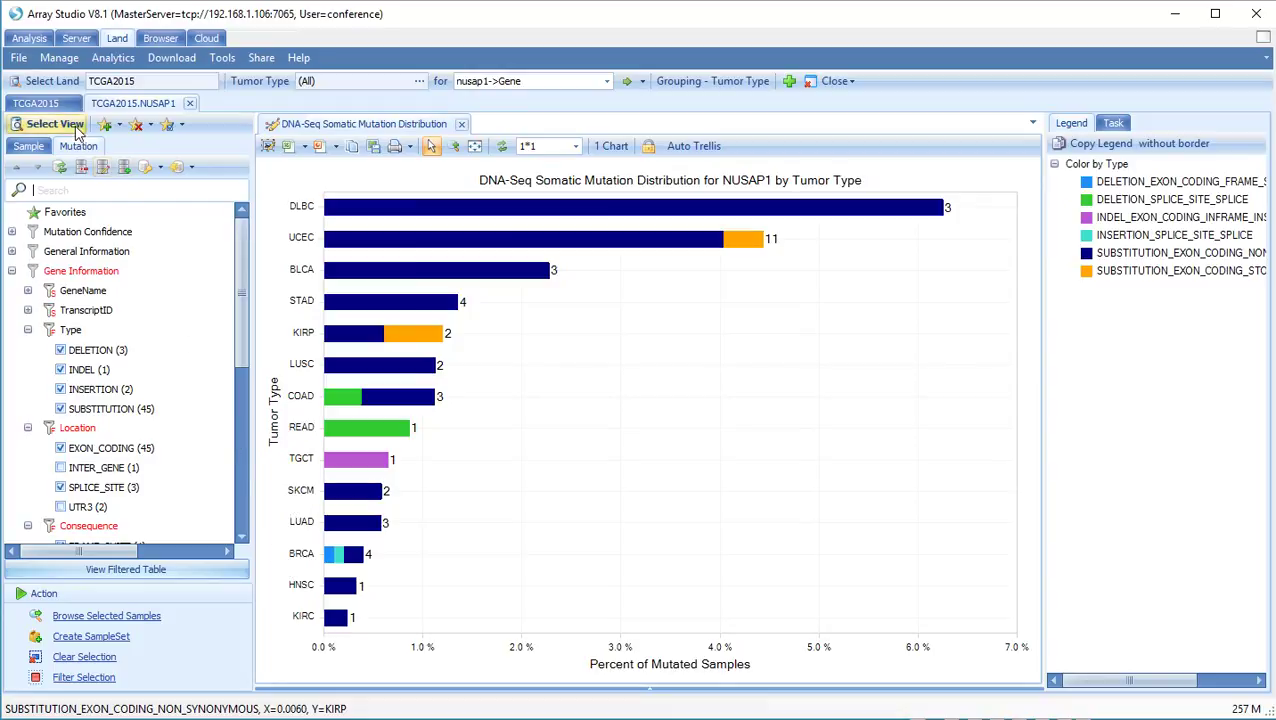
left_click(72, 126)
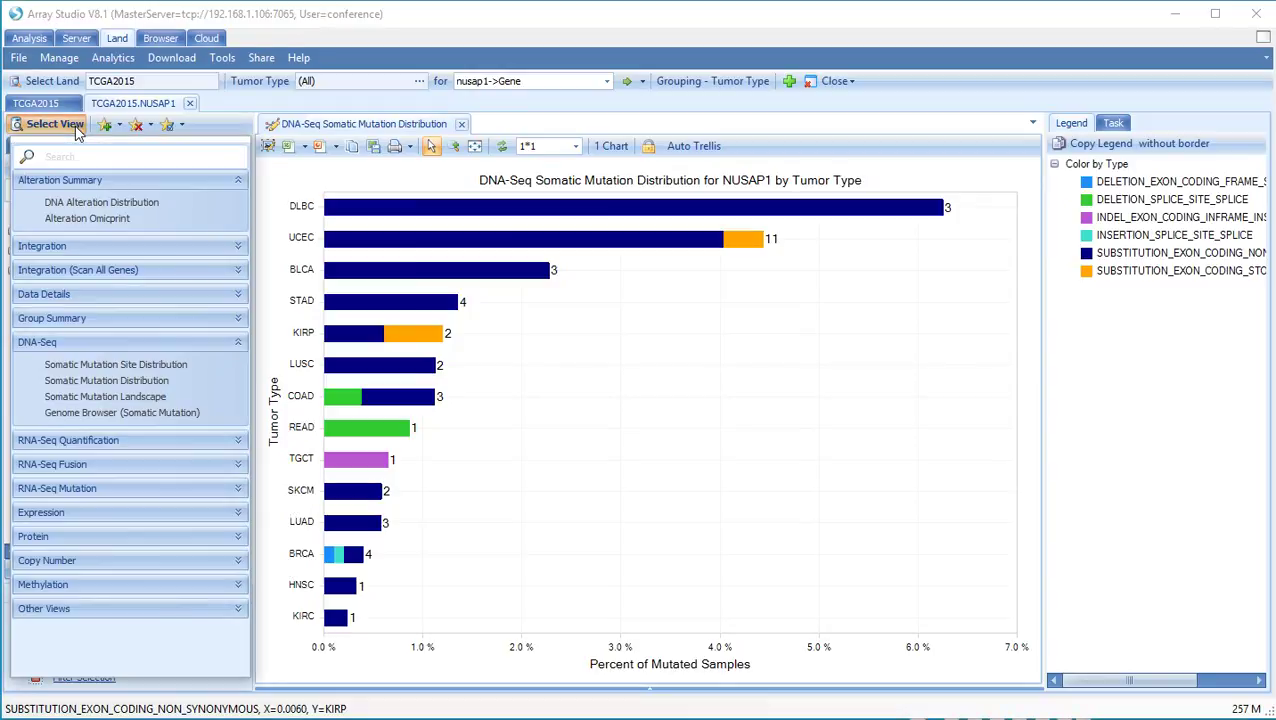
left_click(124, 400)
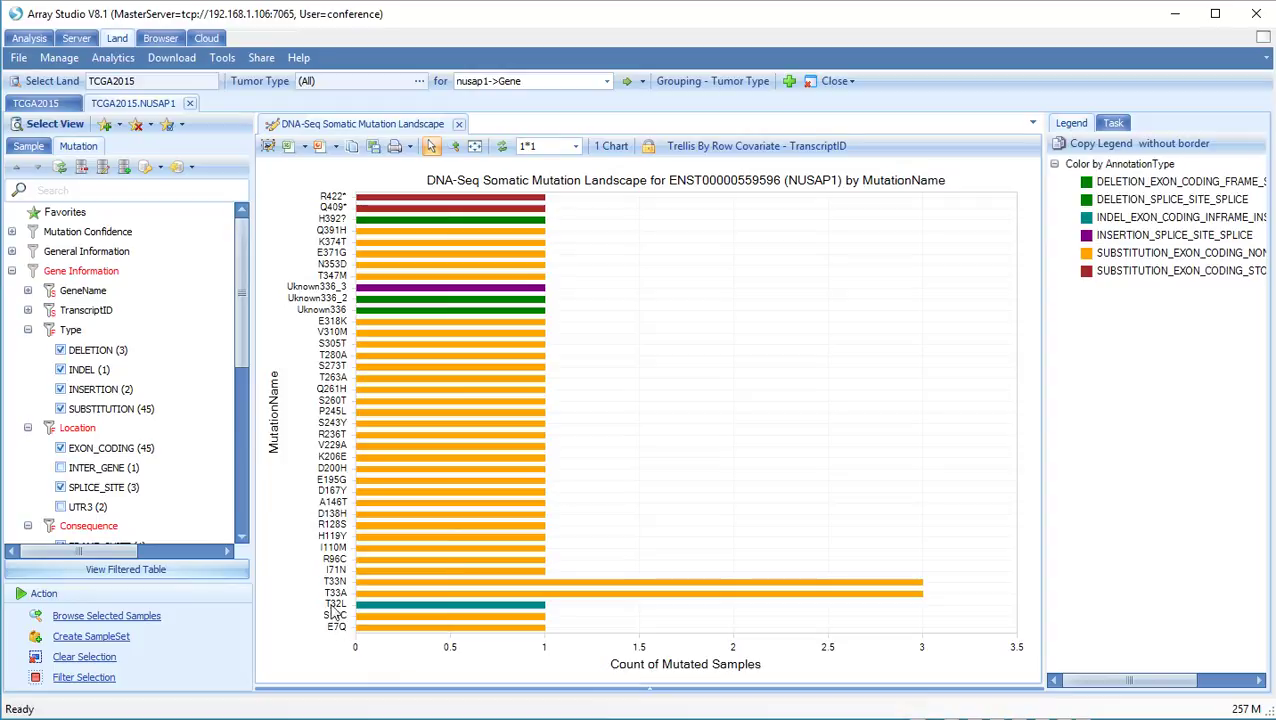
Step: Switch NUSAP1 to the DNA-Seq Genome Browser (Somatic Mutation) view, plotting mutations by tumor type
left_click(62, 124)
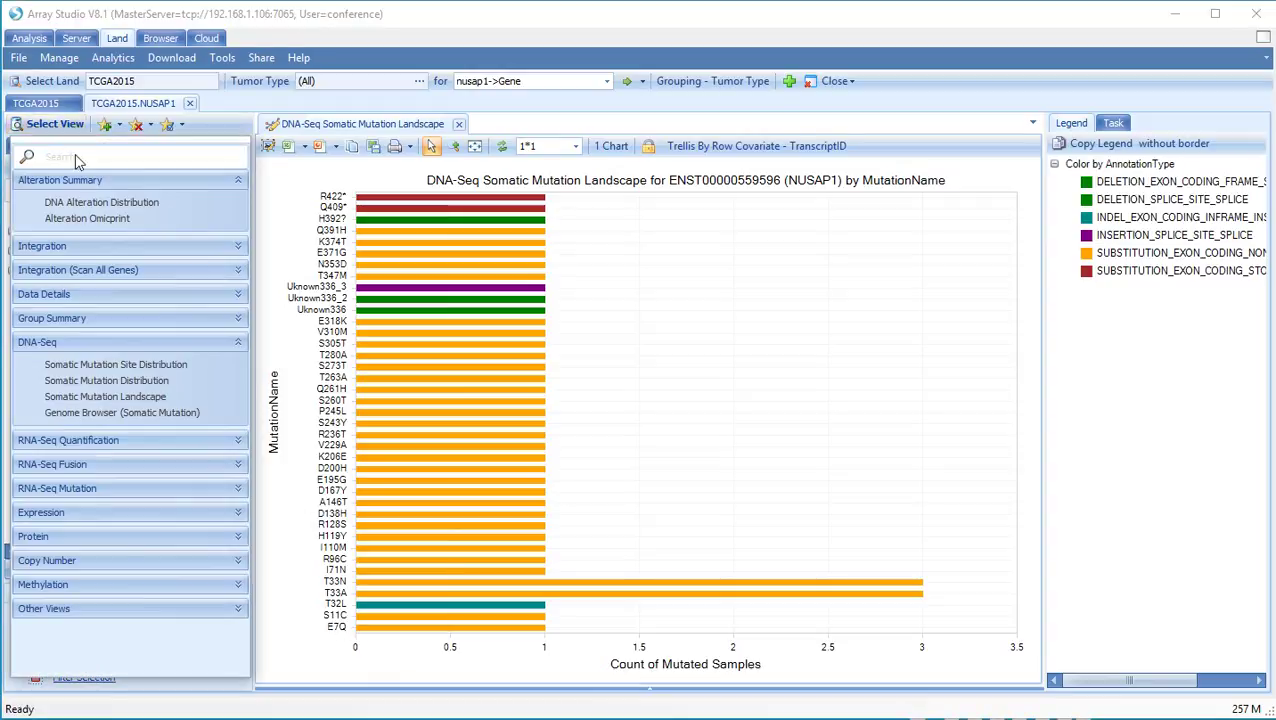
left_click(125, 414)
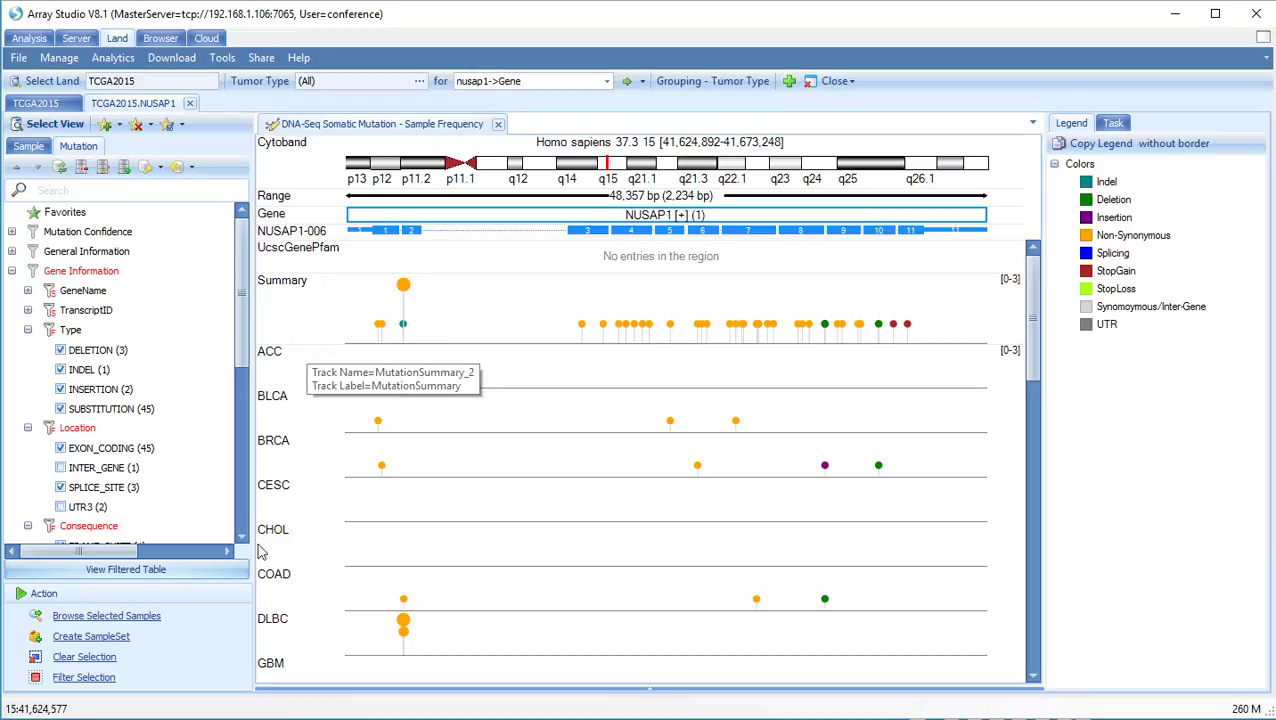
left_click(83, 132)
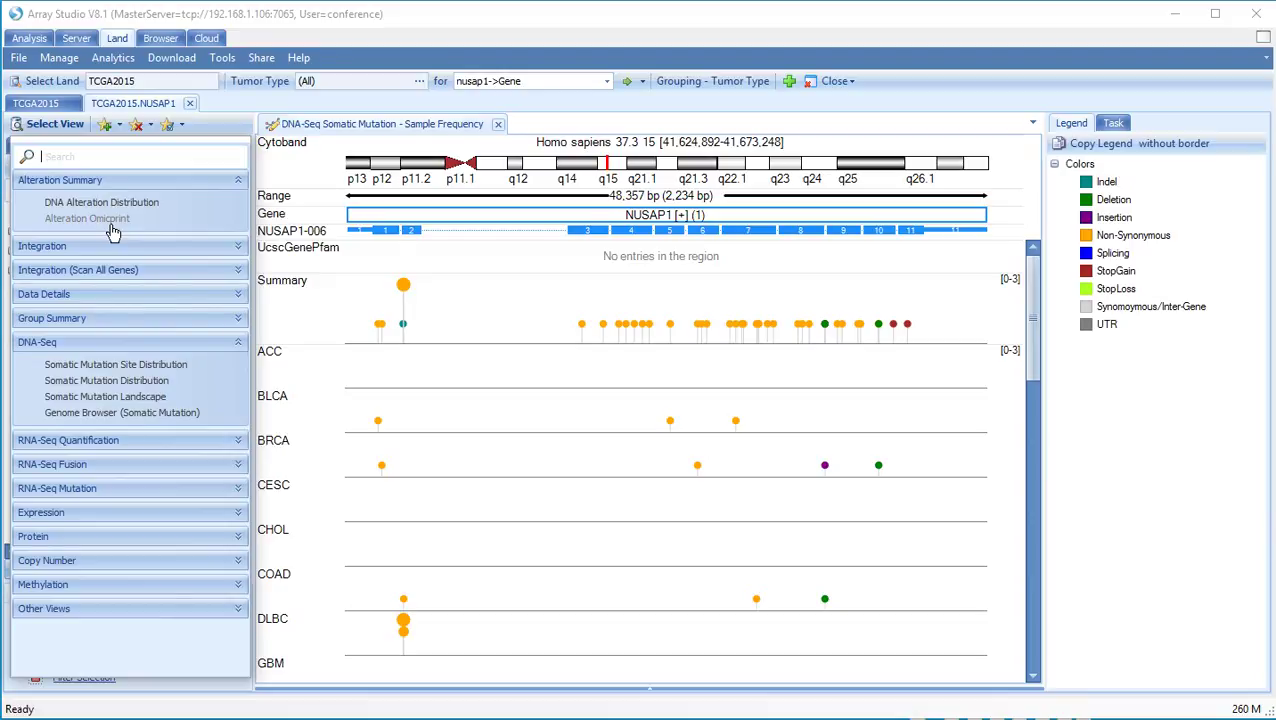
Step: Show NUSAP1 Gene FPKM values per tumor type from the RNA-Seq Quantification views
mouse_move(113, 232)
left_click(238, 441)
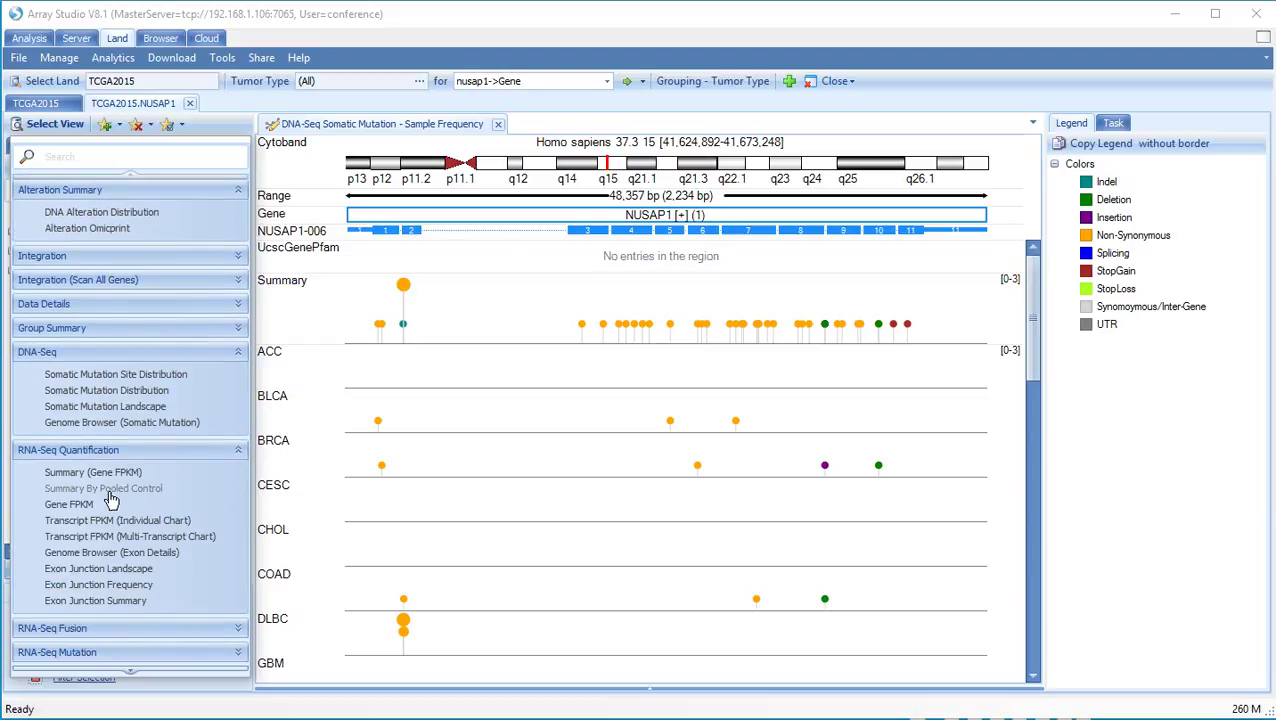
left_click(82, 507)
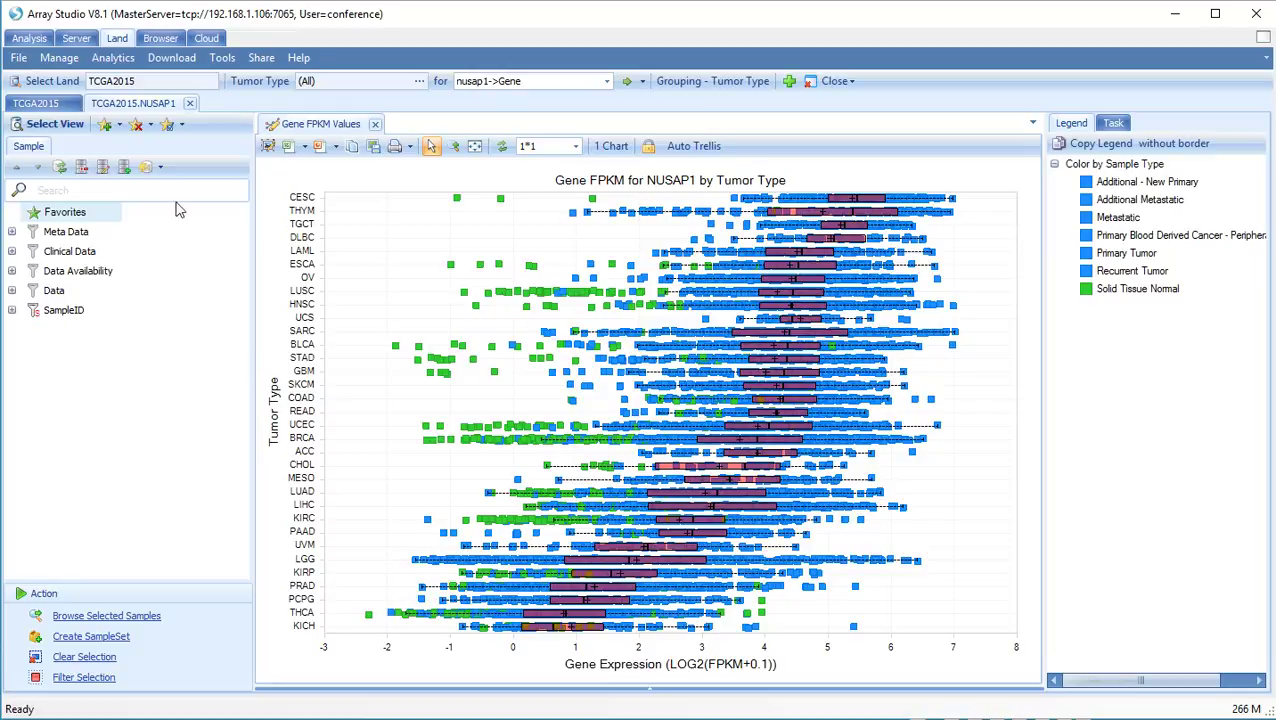
Step: Switch to the Summary (Gene FPKM) view and list the expression fold-change cutoff filters
left_click(68, 127)
left_click(120, 472)
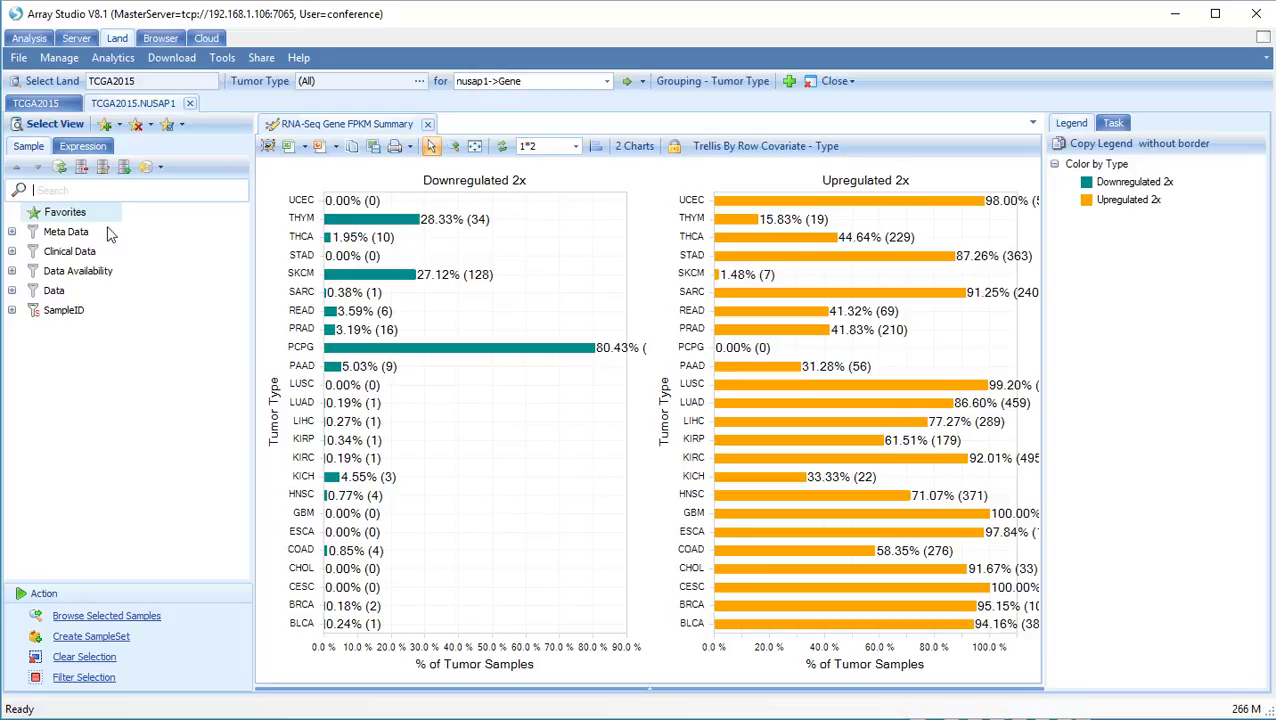
left_click(90, 148)
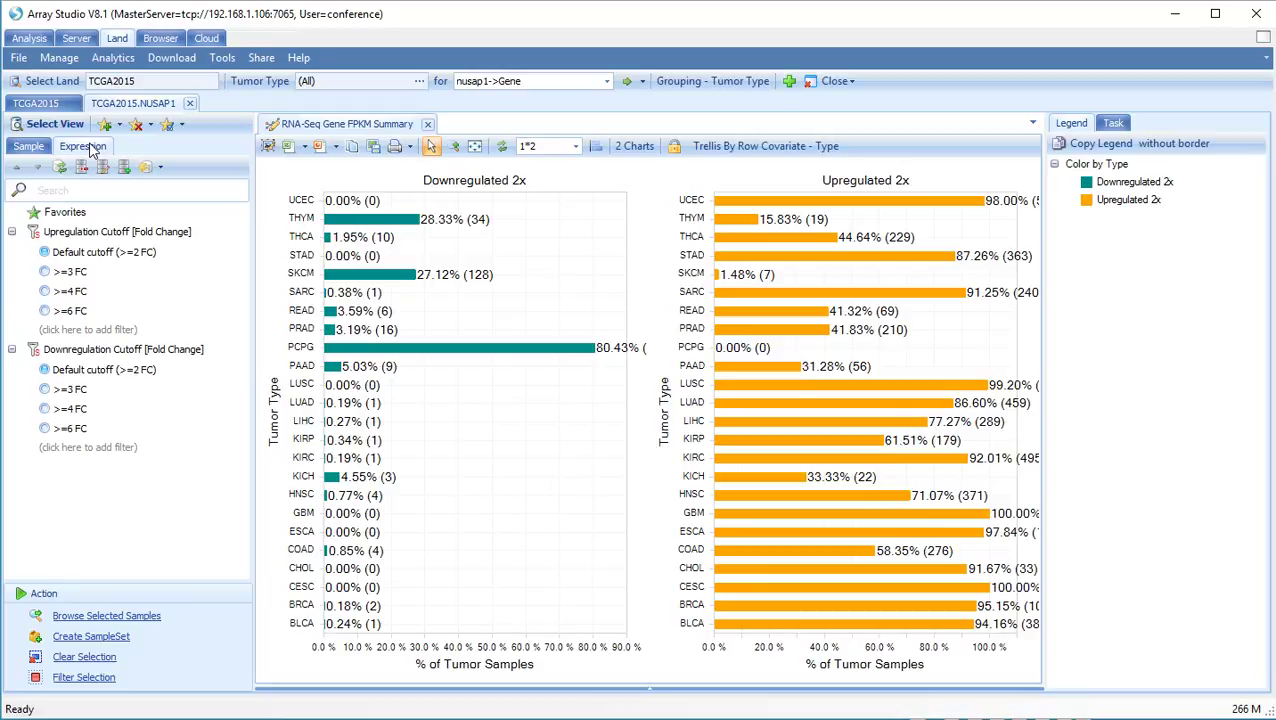
left_click(550, 82)
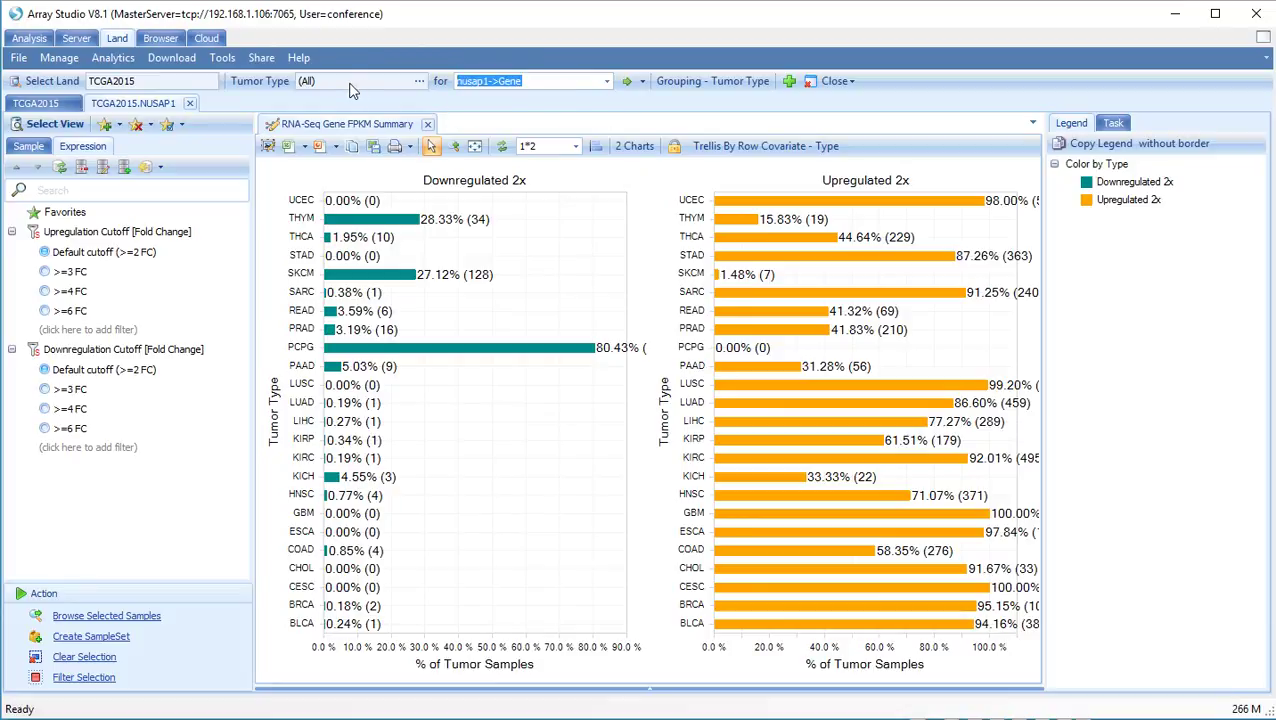
Step: Type fgf12 and choose Gene fgf12 to open the TCGA2015.FGF12 tab
type("fgf12")
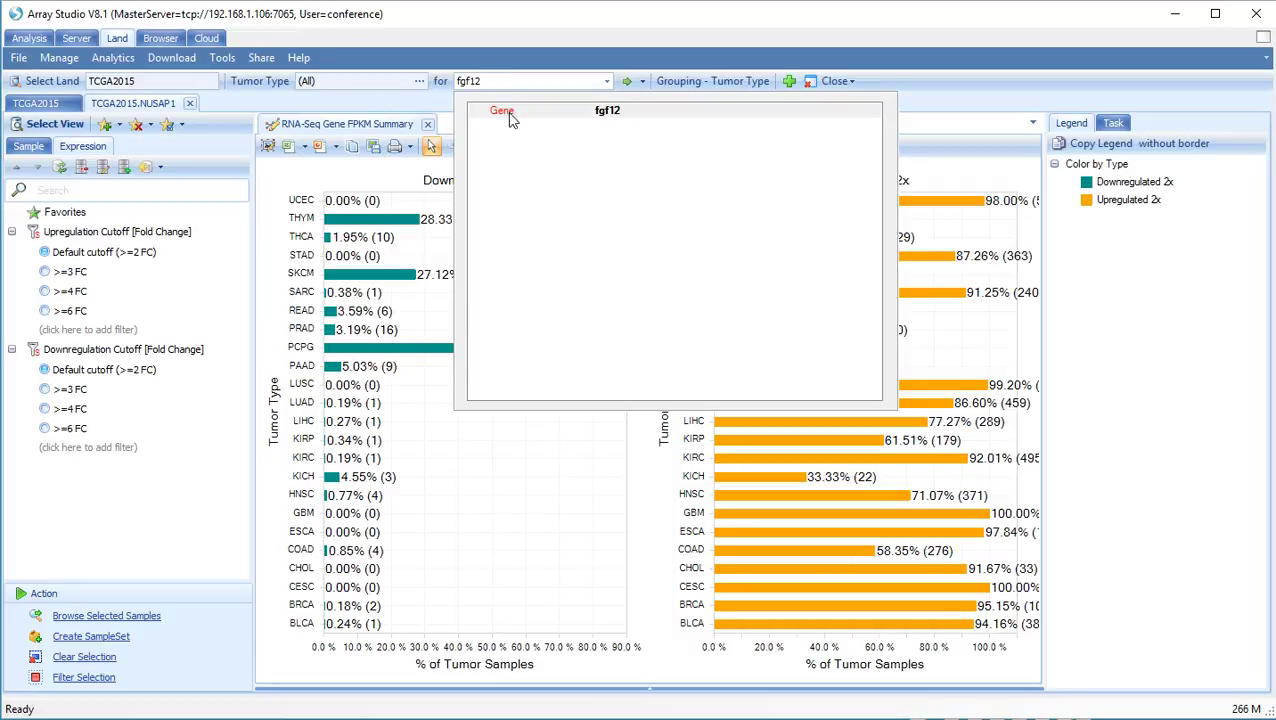
left_click(510, 116)
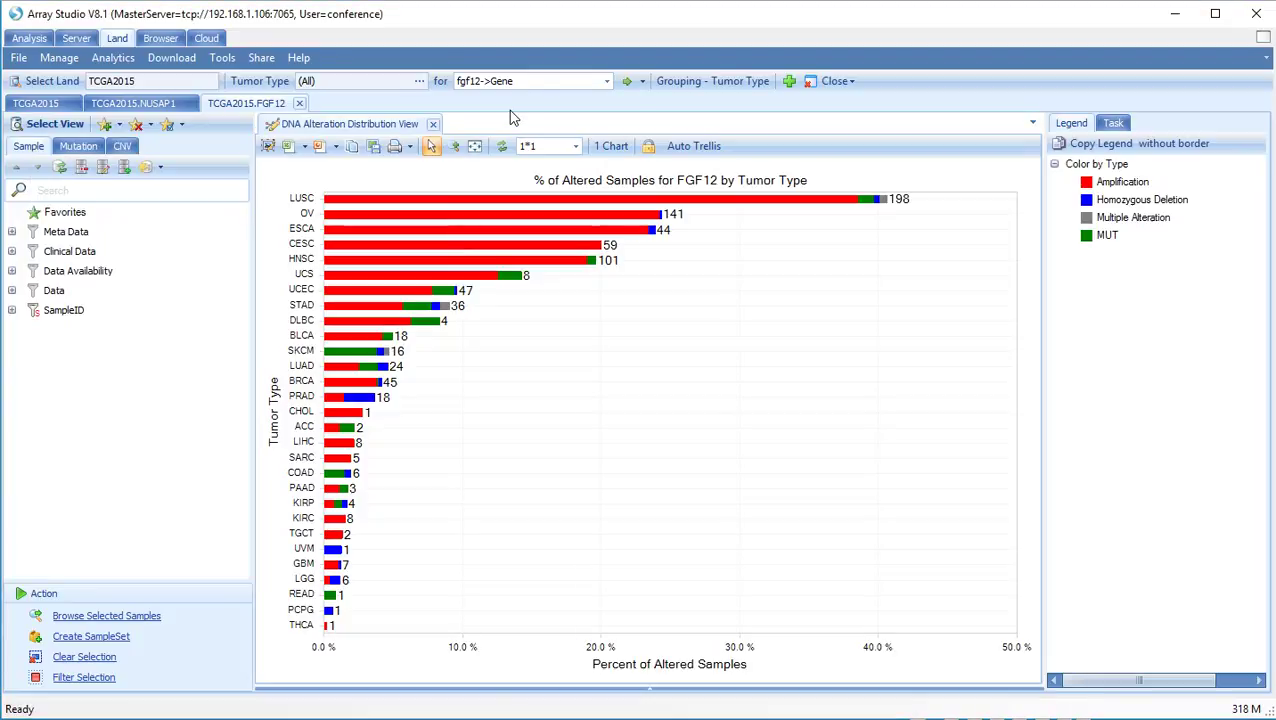
Step: Switch FGF12 to the RNA-Seq Genome Browser (Exon Details) view with per-tumor coverage tracks
left_click(62, 125)
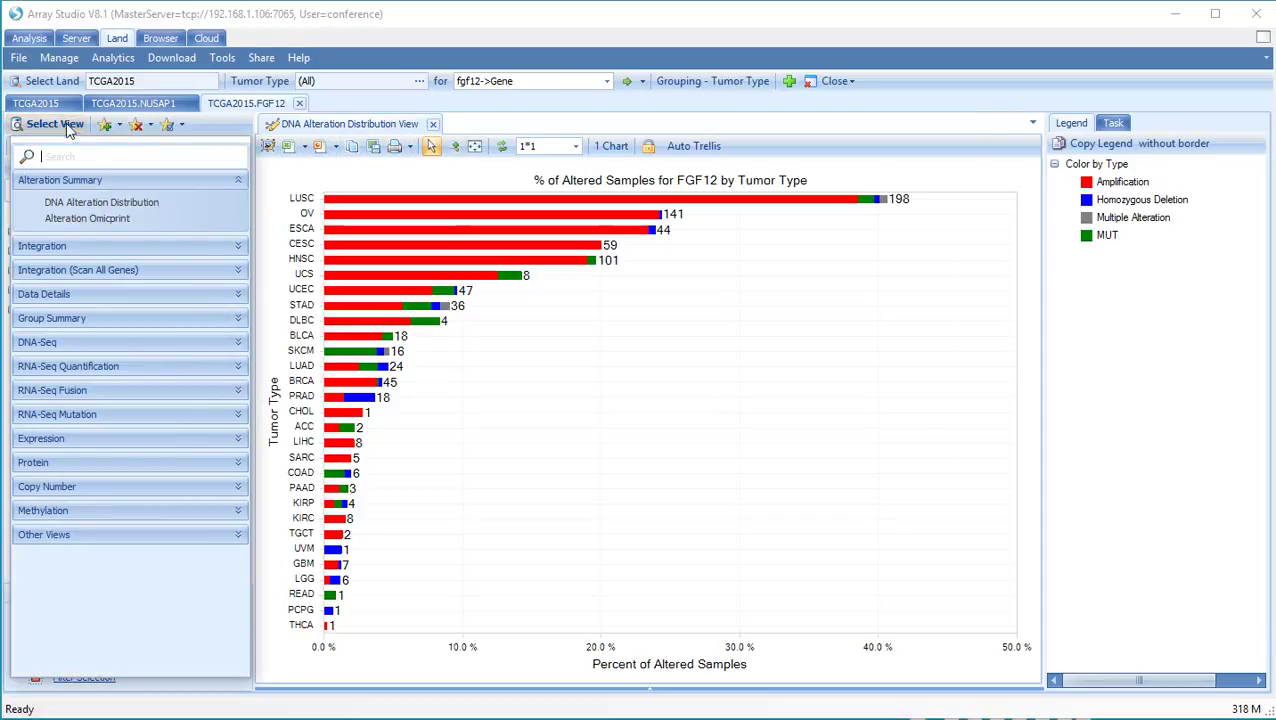
left_click(238, 367)
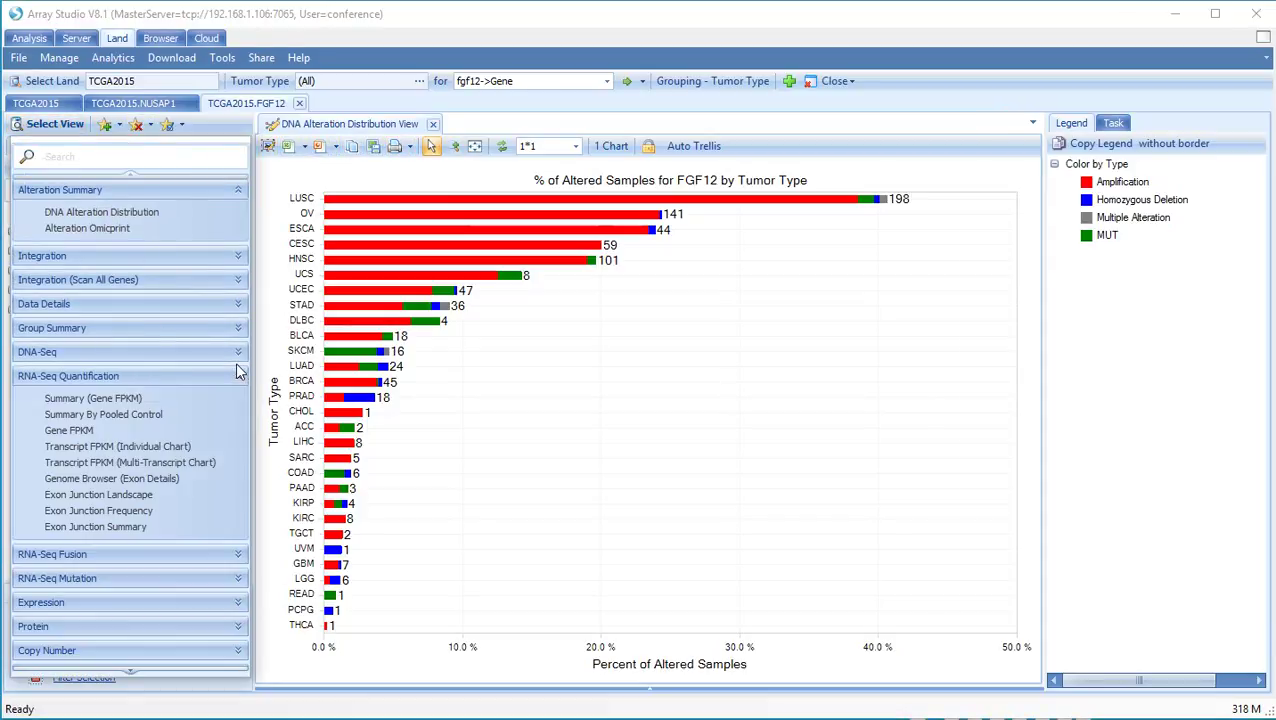
left_click(168, 479)
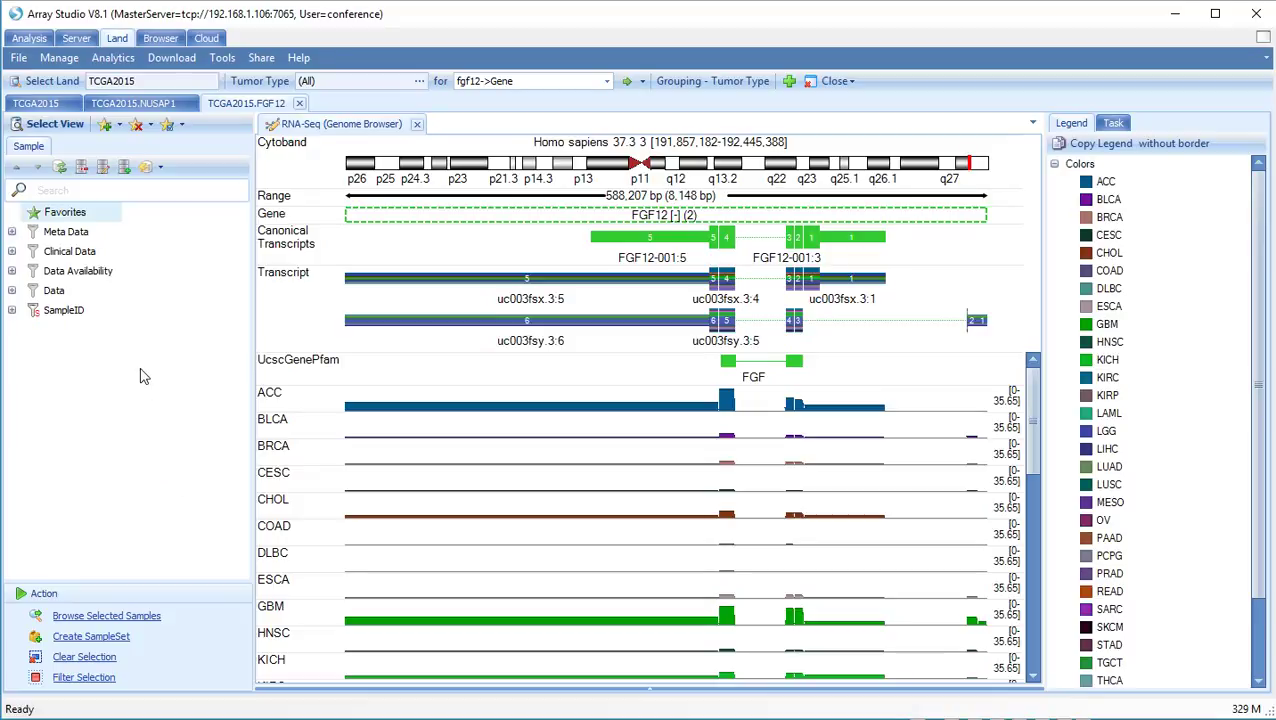
Step: Filter the FGF12 genome browser's Tumor Type metadata to PRAD only
left_click(11, 231)
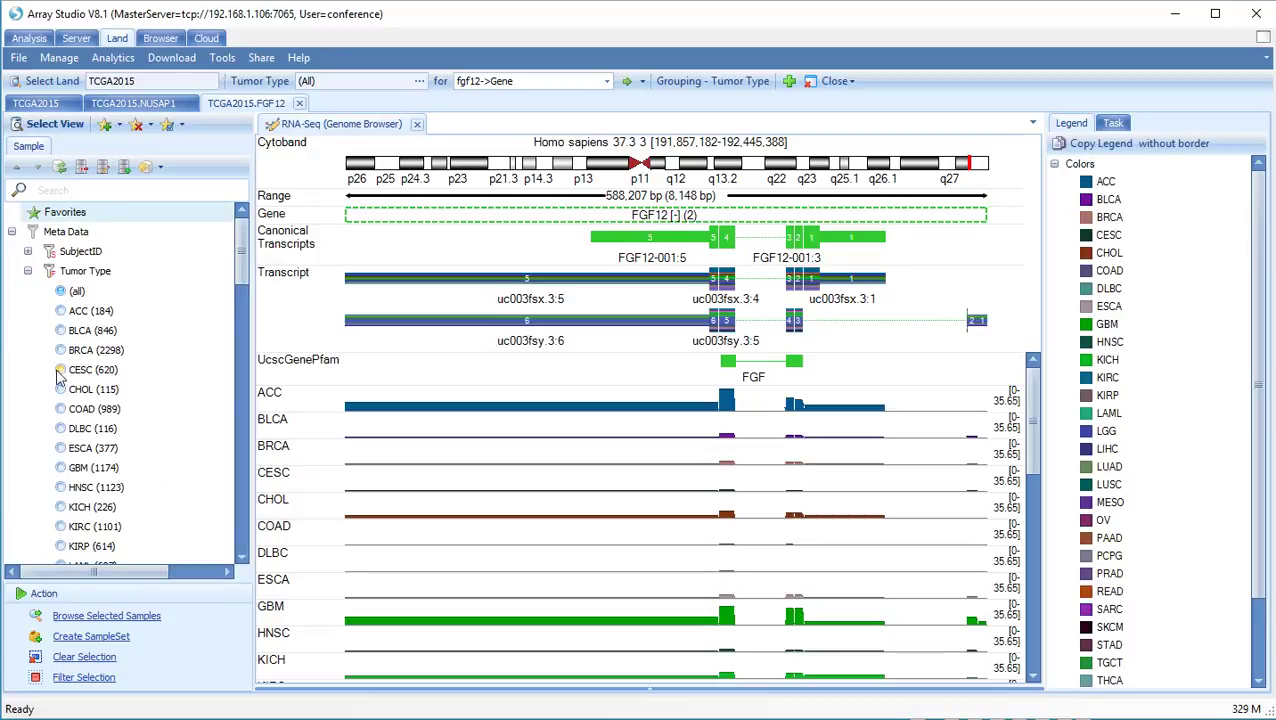
scroll(78, 420, "down", 3)
scroll(78, 420, "down", 2)
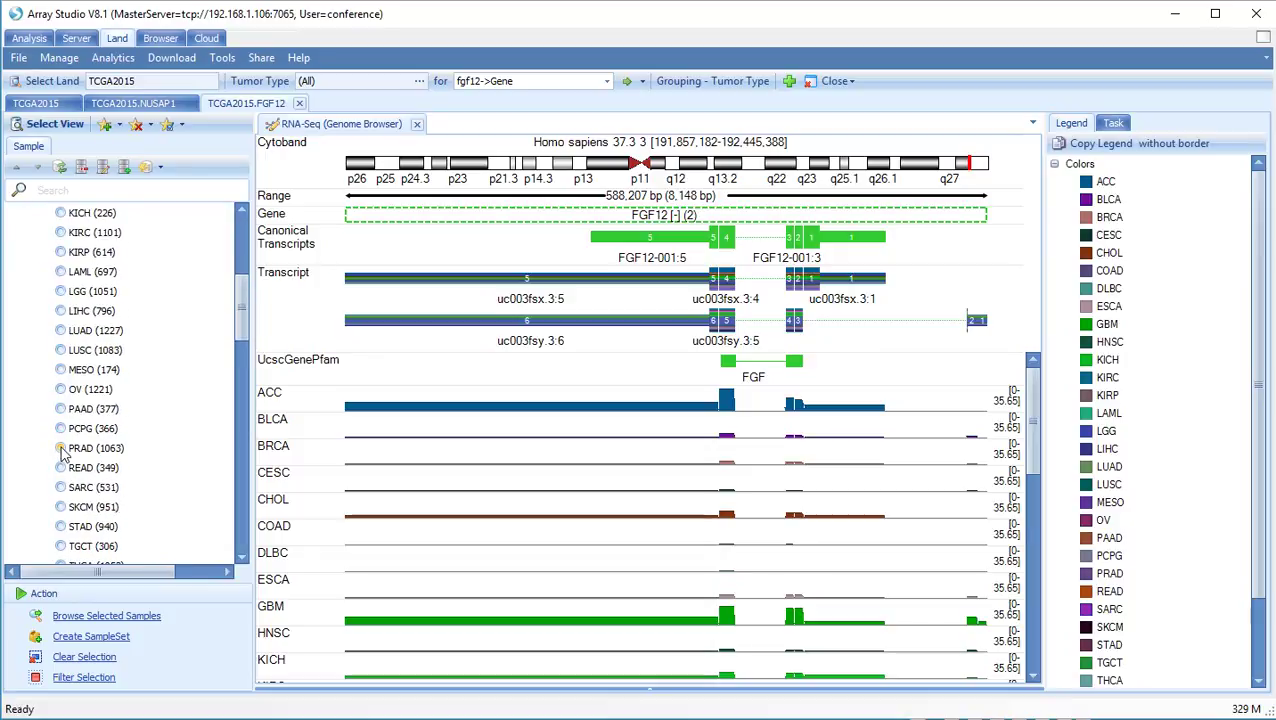
left_click(60, 449)
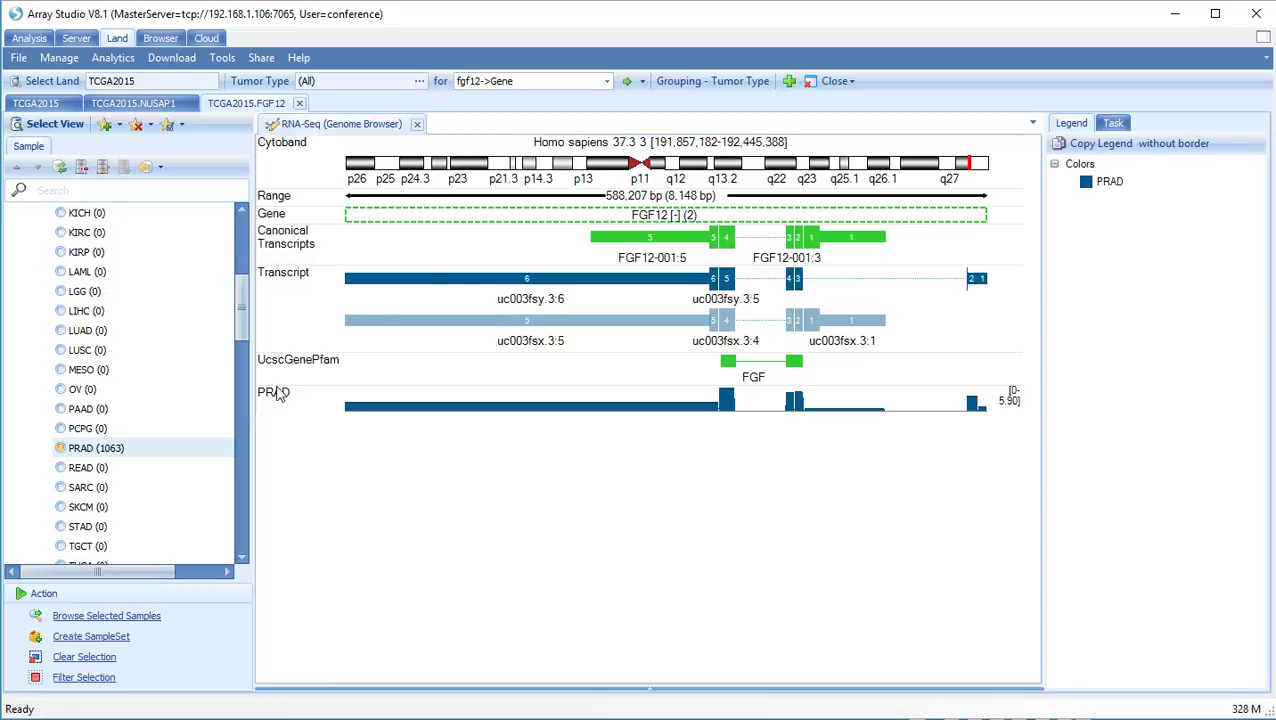
Step: Regroup the FGF12 coverage tracks by Sample Type: Solid Tissue Normal, Metastatic and Primary Tumor
left_click(705, 84)
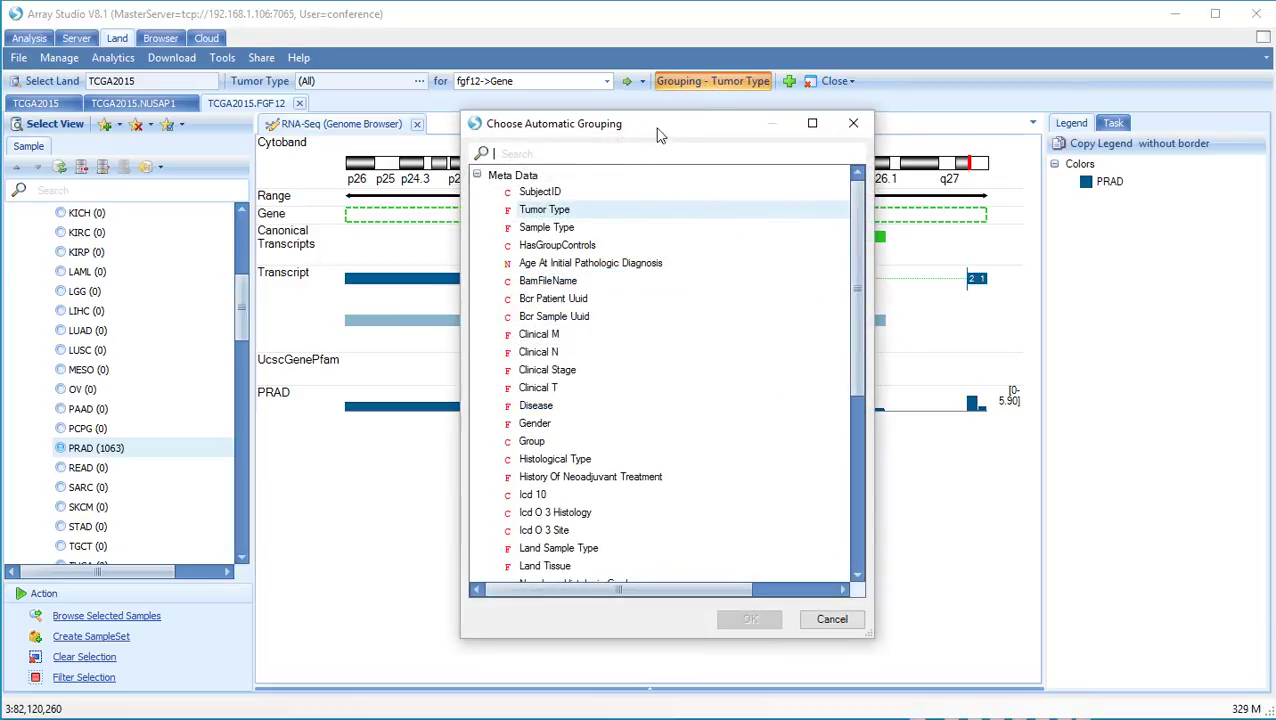
left_click(547, 228)
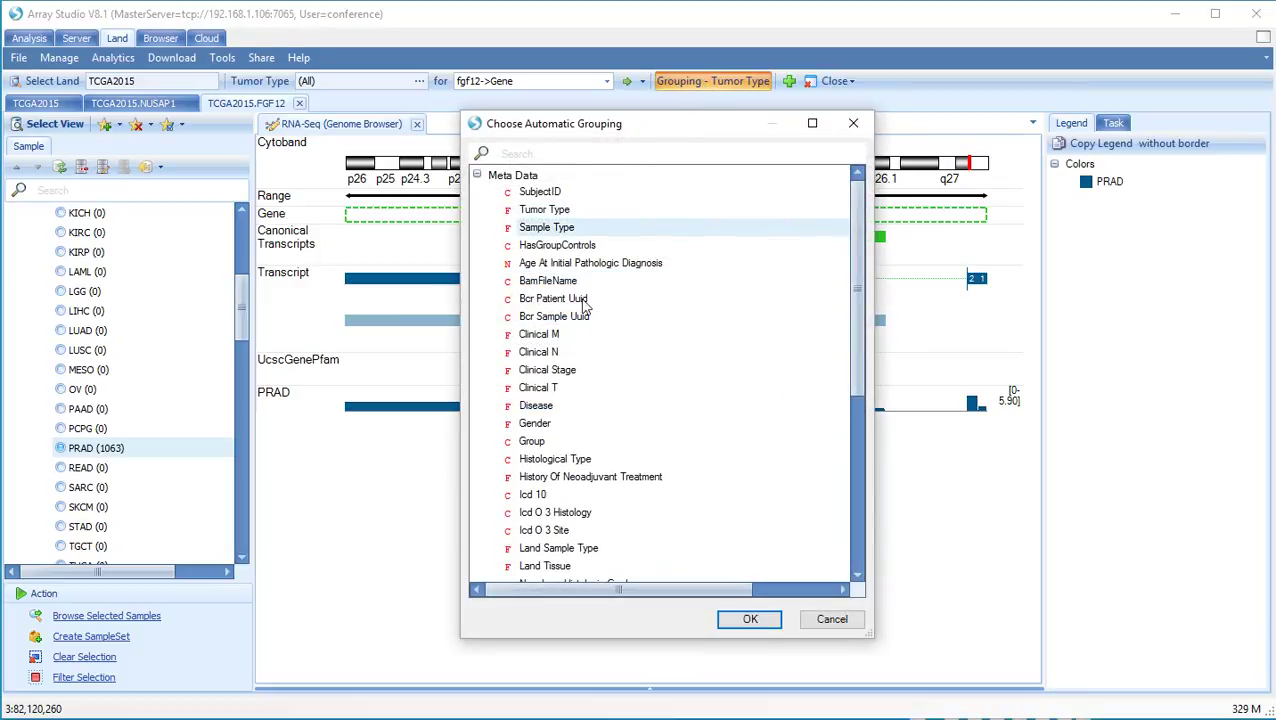
left_click(745, 622)
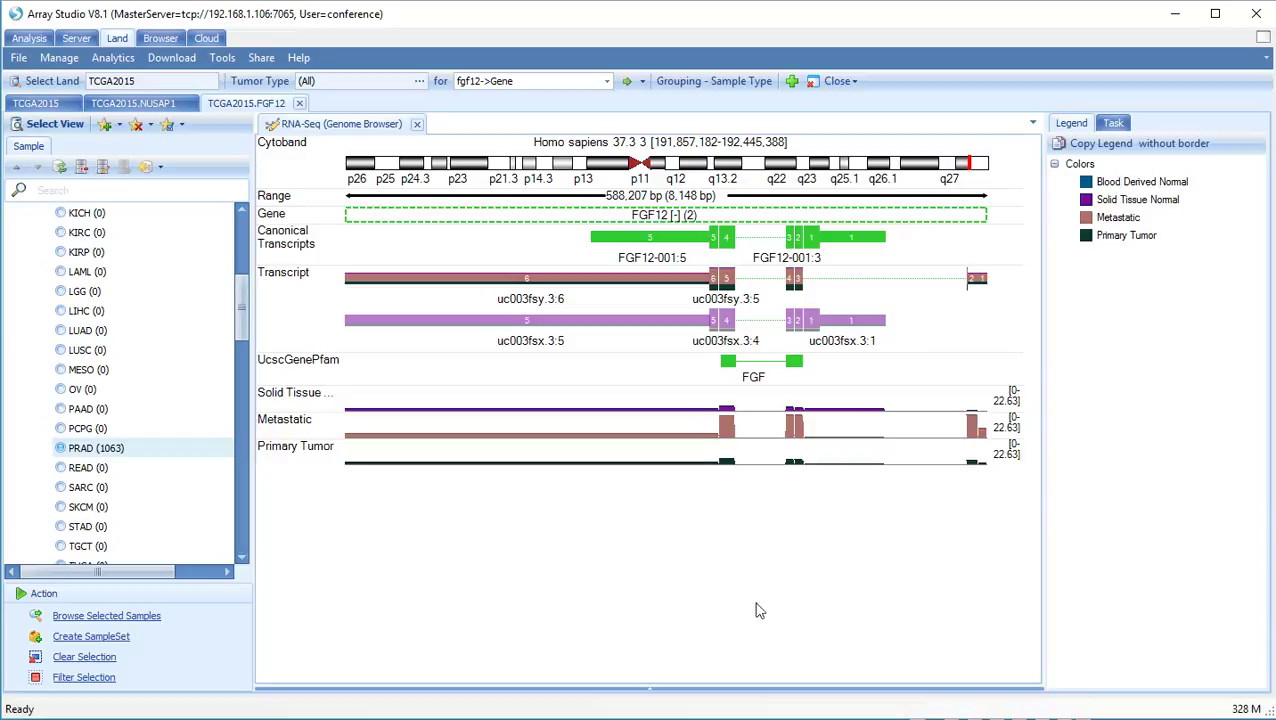
mouse_move(798, 462)
mouse_move(873, 311)
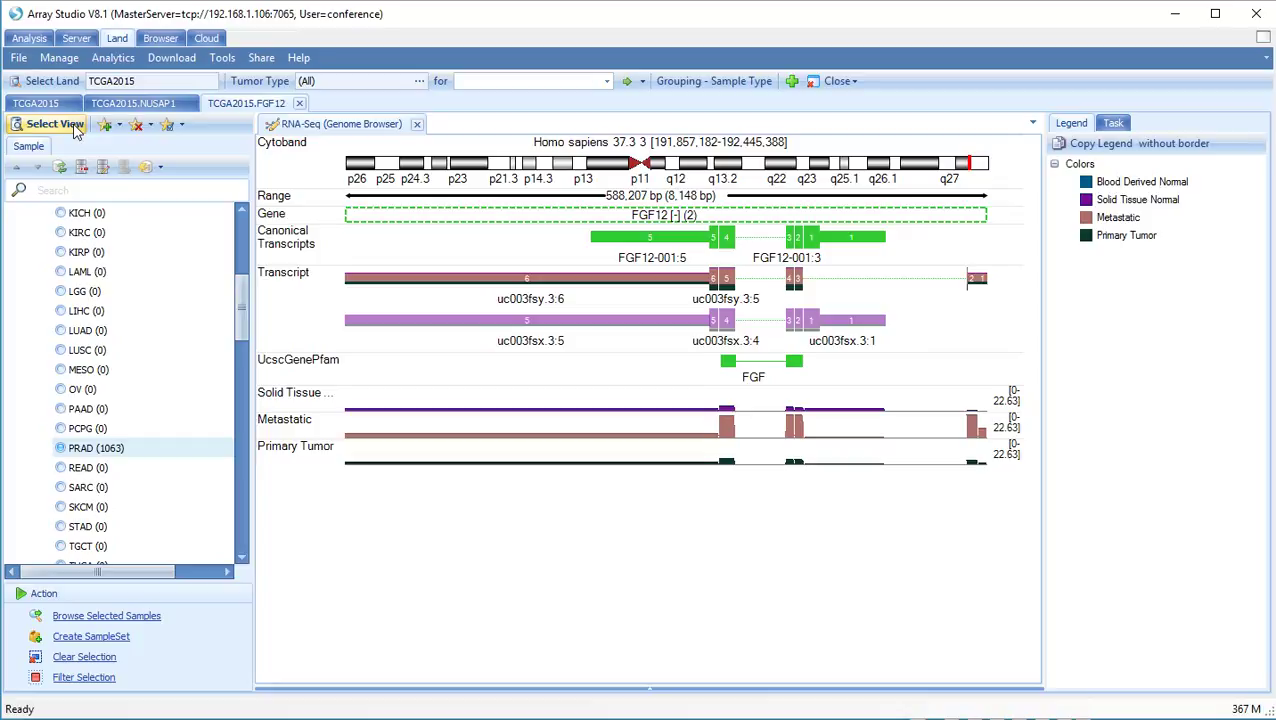
Step: Look up gene ERG in a new tab charting % altered samples by tumor type
left_click(512, 81)
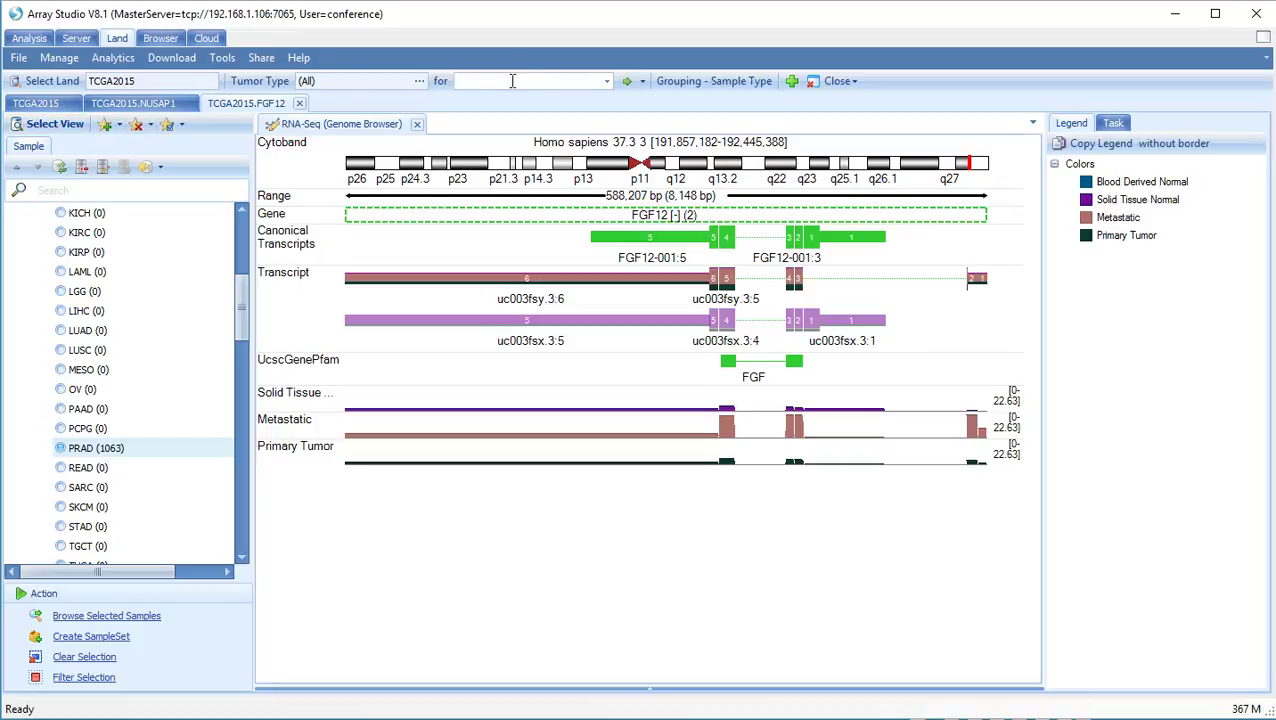
type("erg")
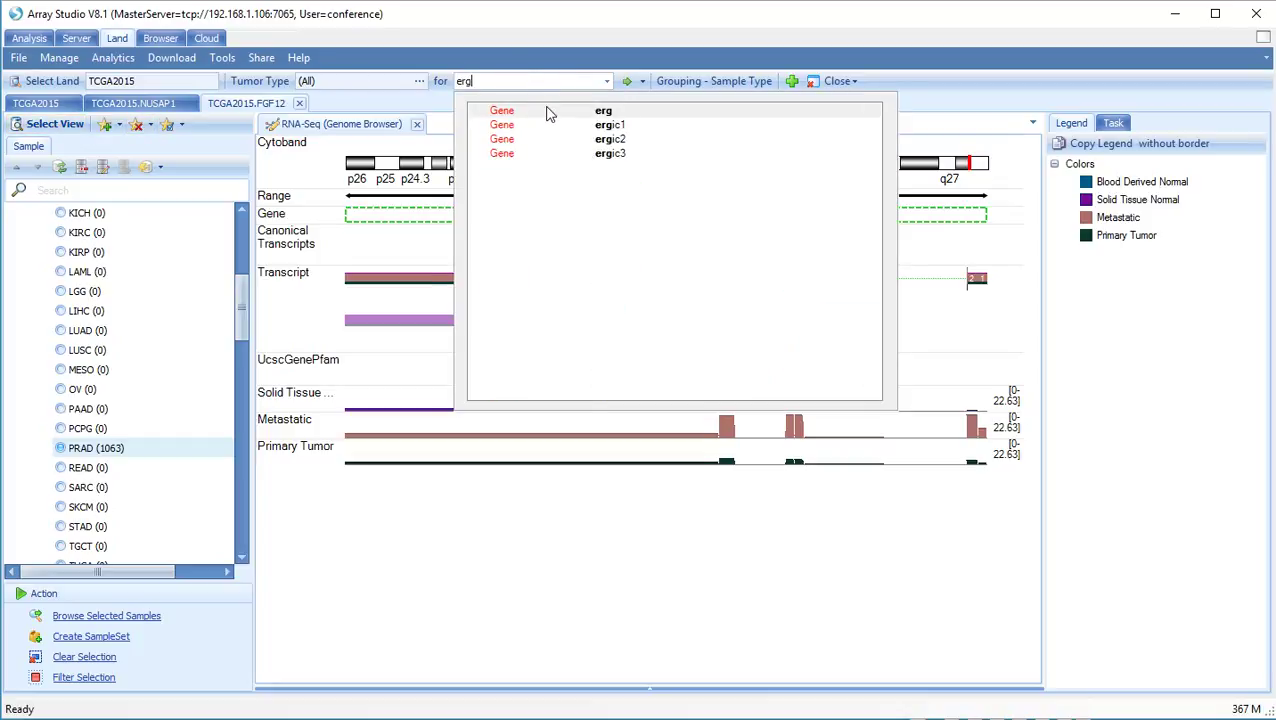
left_click(548, 113)
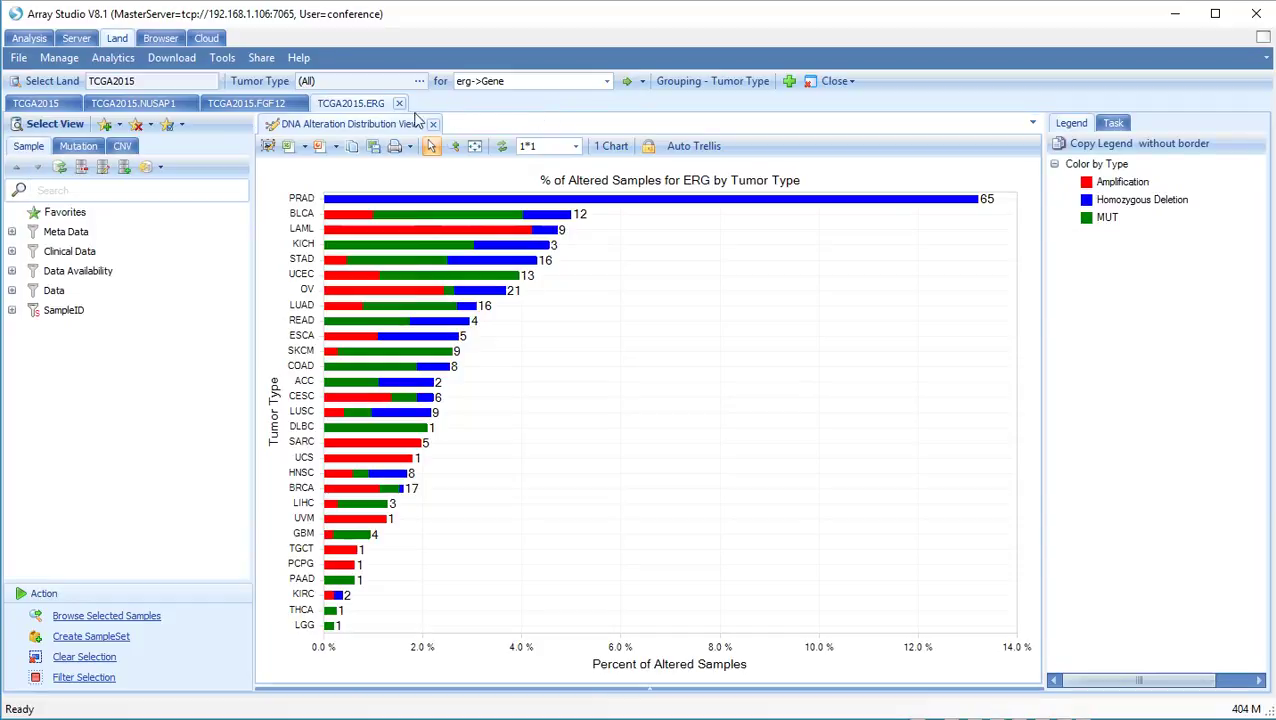
left_click(57, 125)
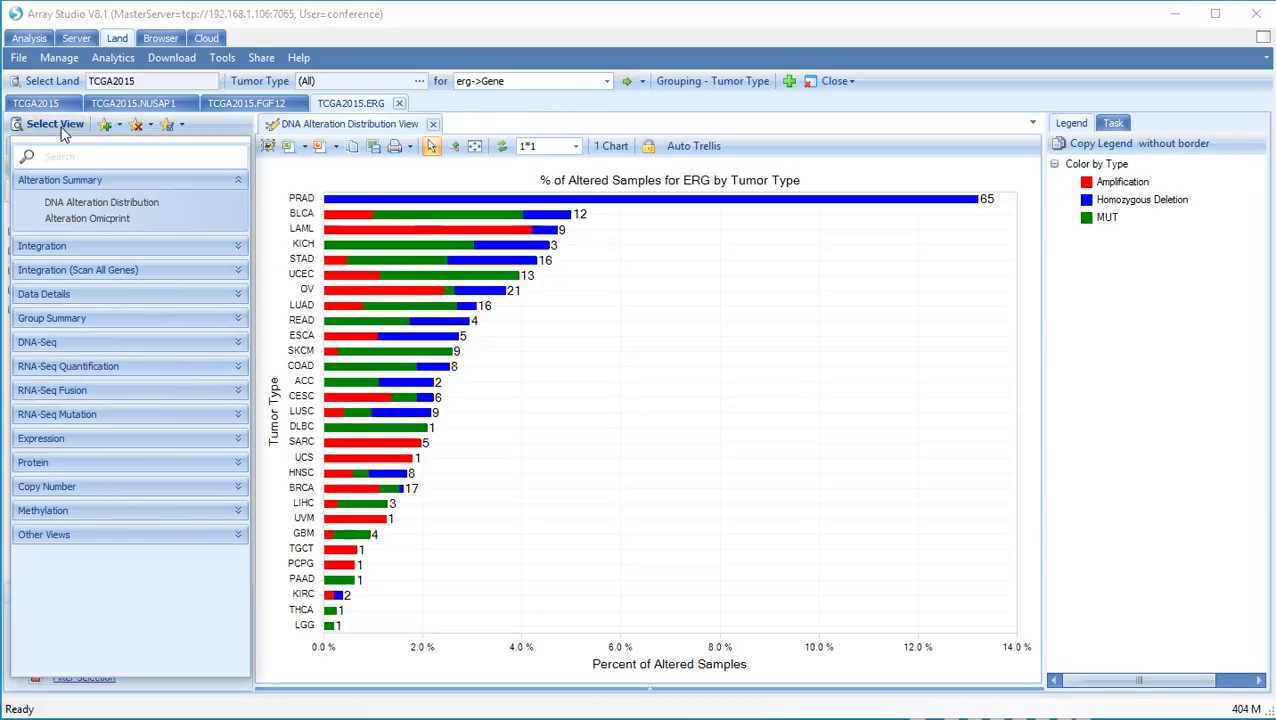
Step: Page through ERG's Fusion (RPKM) charts per fusion pair and list the fusion confidence filters
left_click(235, 397)
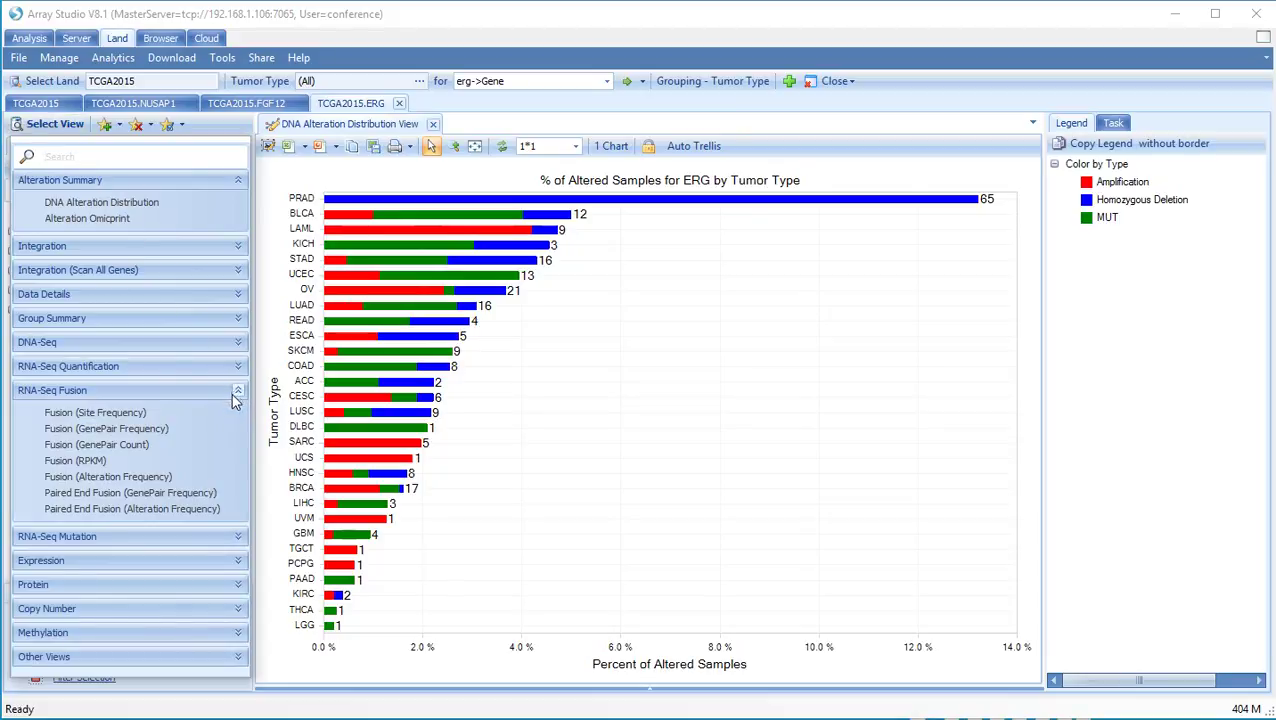
left_click(89, 467)
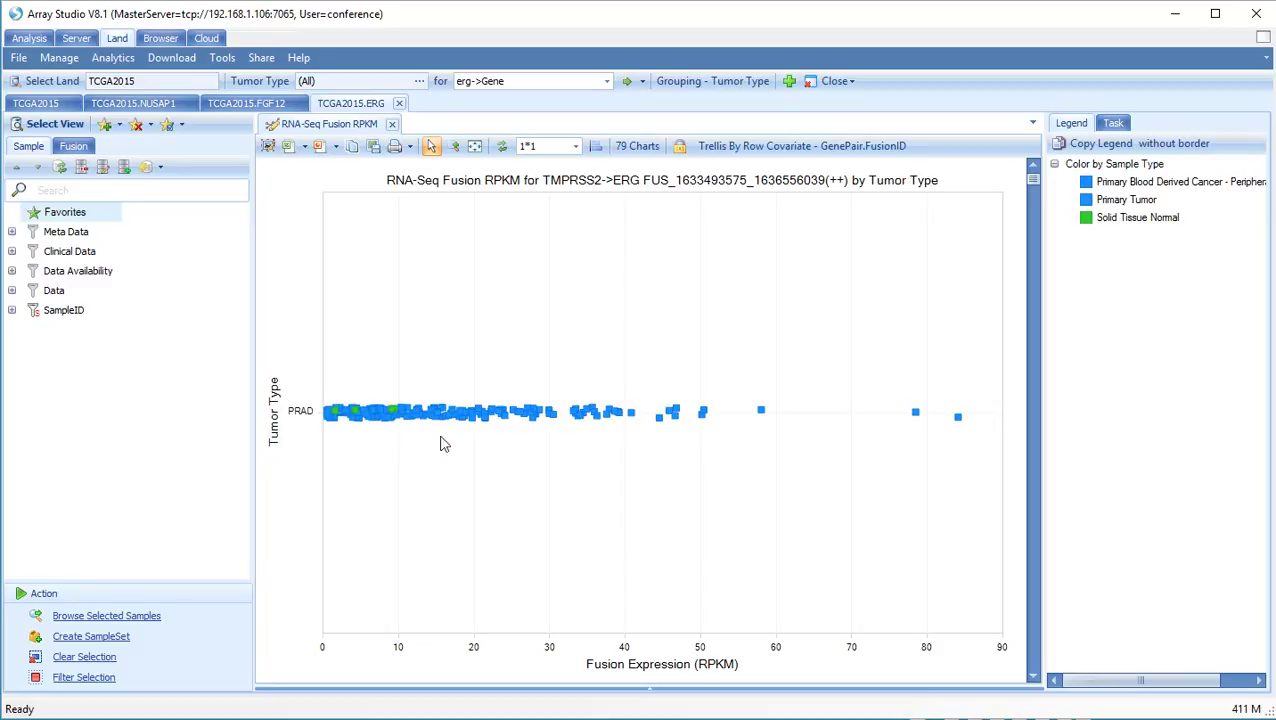
left_click(1034, 680)
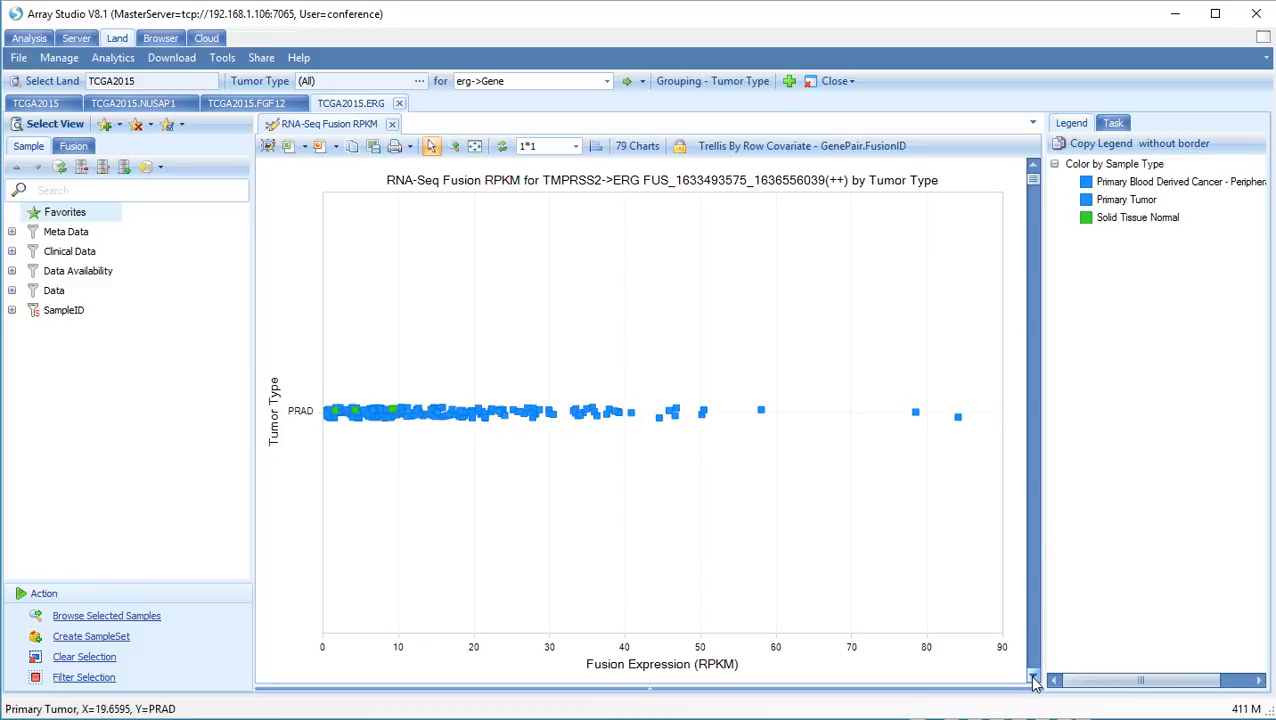
left_click(1034, 680)
left_click(1034, 680)
left_click(1034, 680)
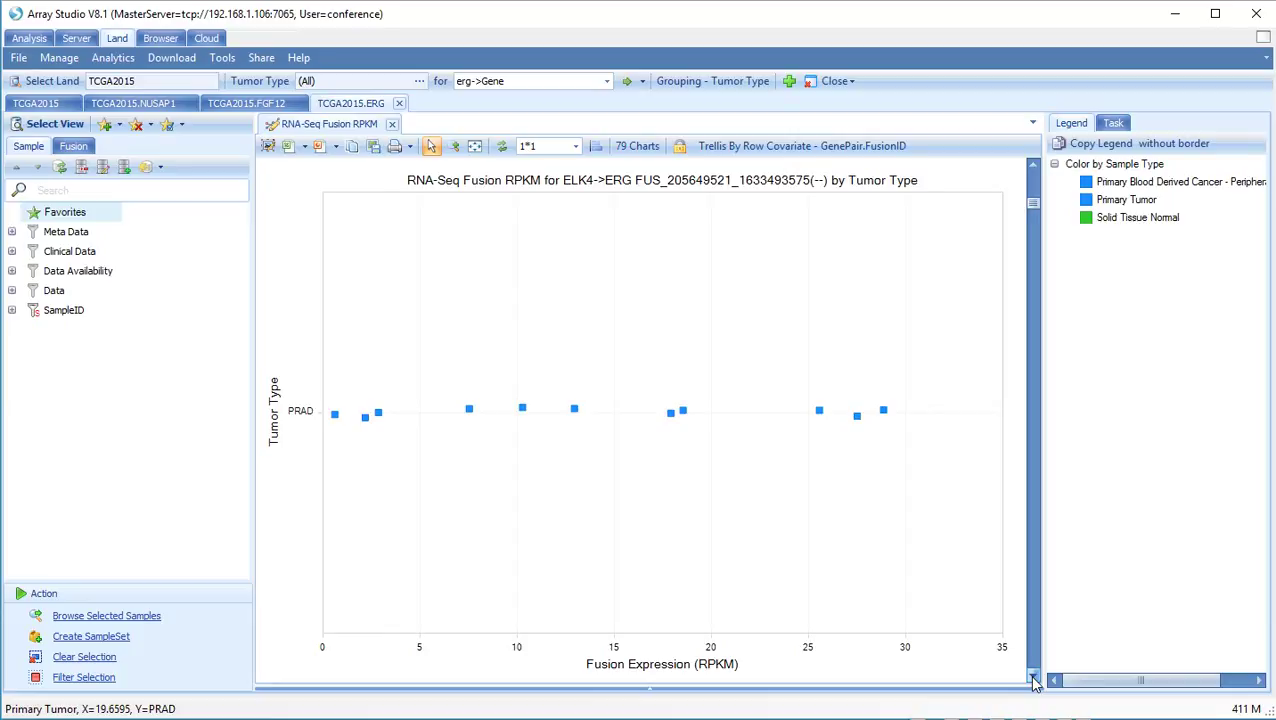
left_click(1034, 680)
left_click_drag(1035, 210, 1032, 172)
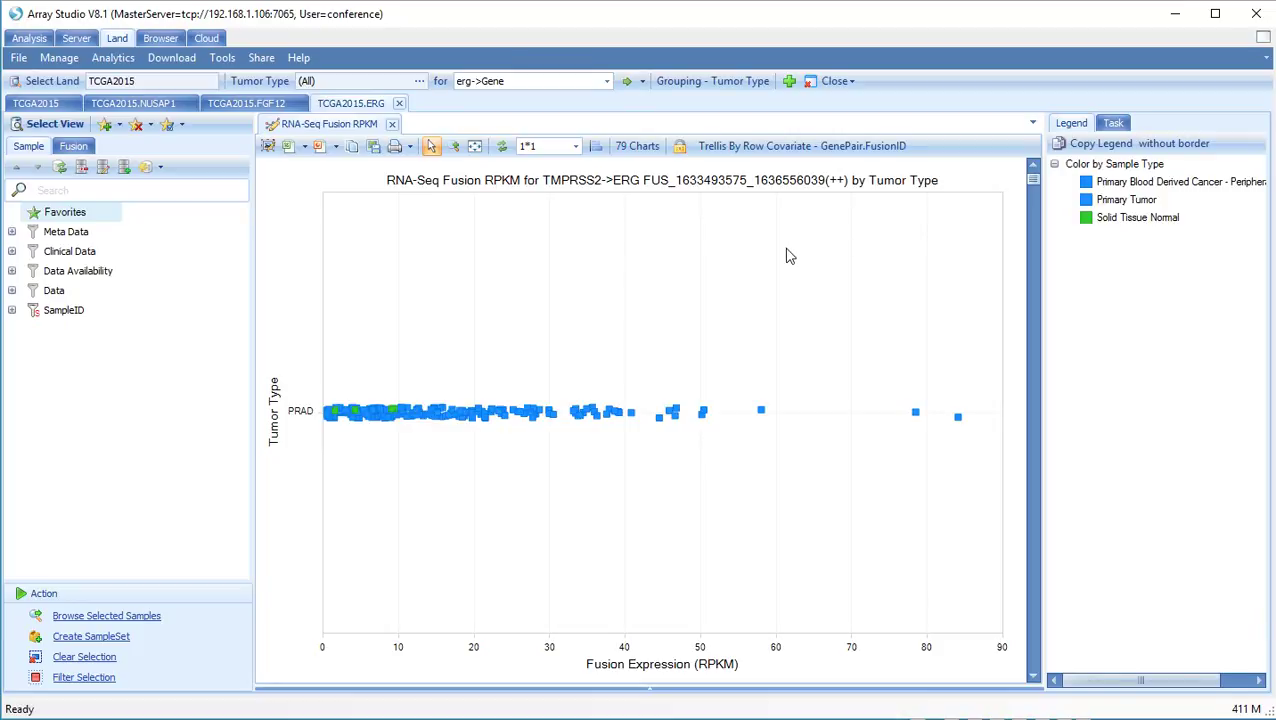
left_click(73, 148)
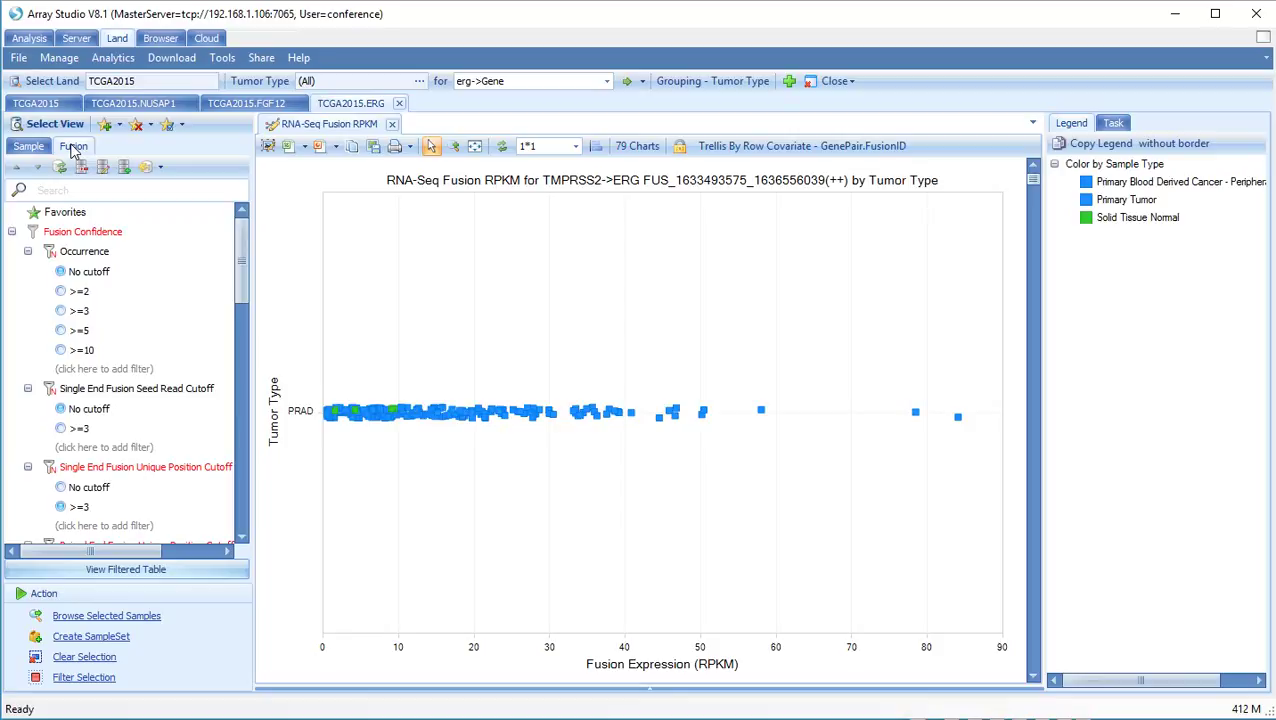
Step: Page ERG's Fusion (GenePair Frequency) charts to TMPRSS2->ERG (PRAD 9.16%) and add its fusion details
left_click(70, 126)
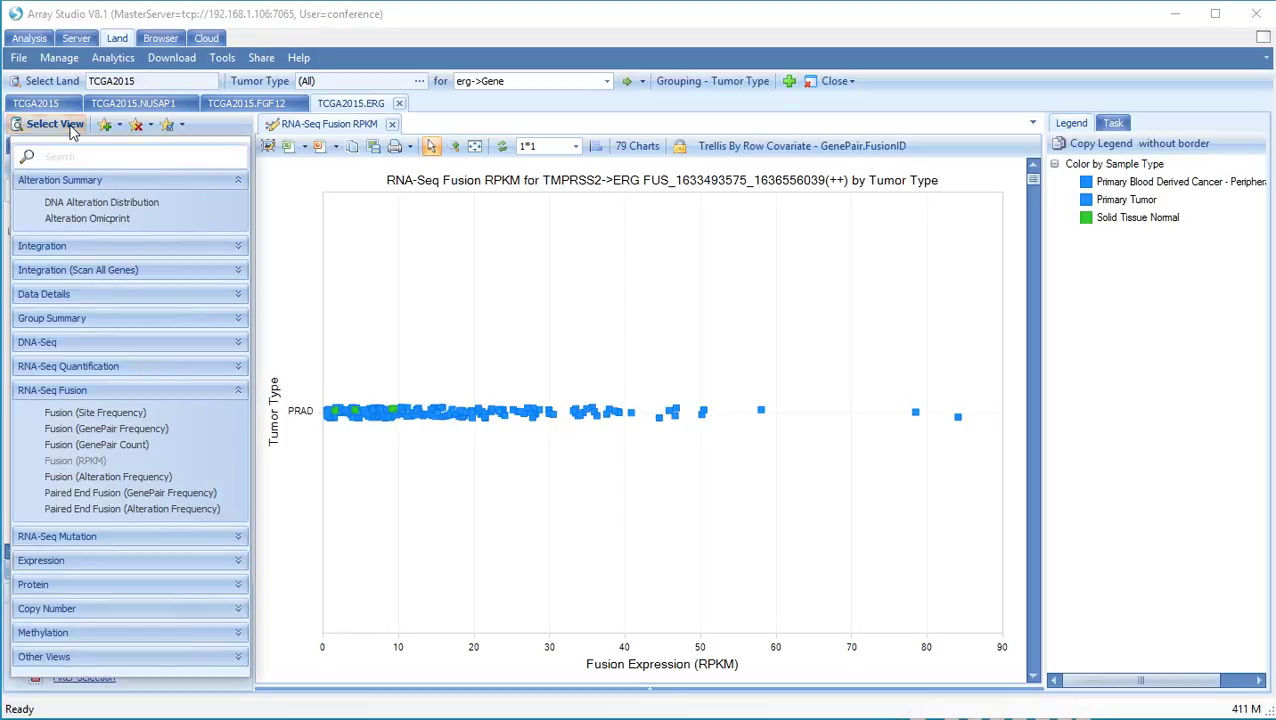
left_click(119, 427)
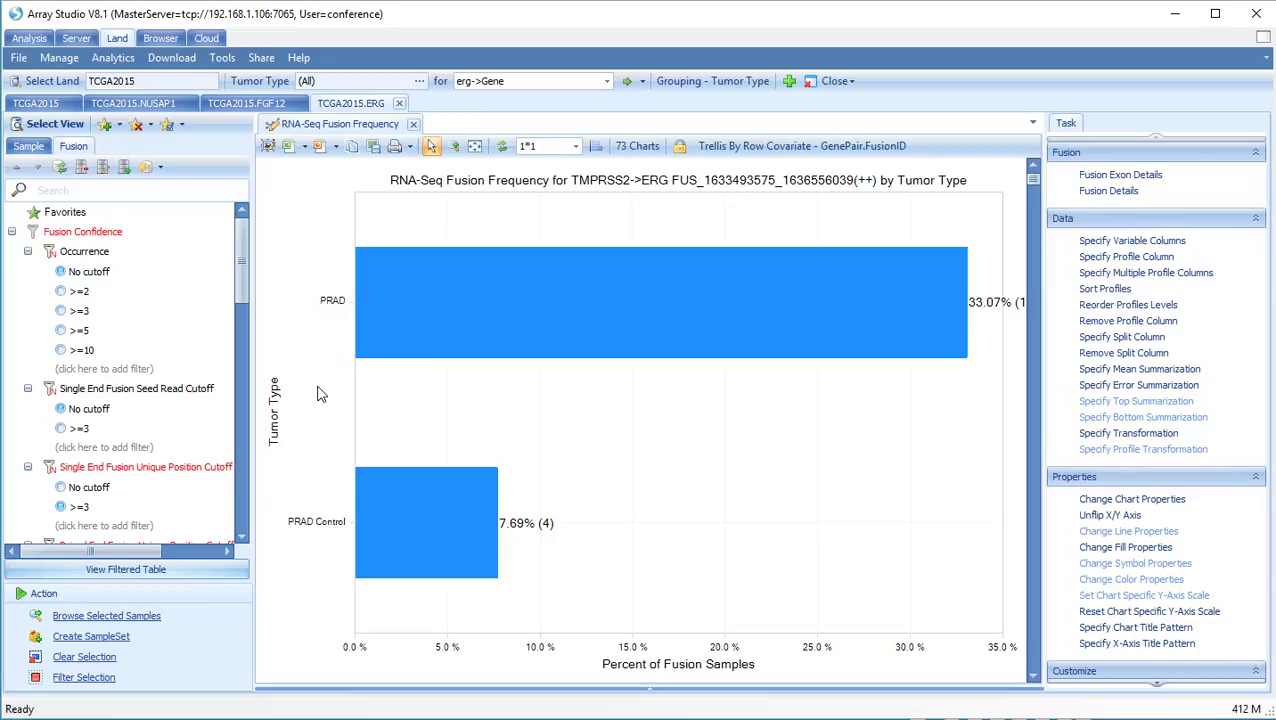
left_click(1034, 677)
left_click(1034, 677)
left_click(1034, 677)
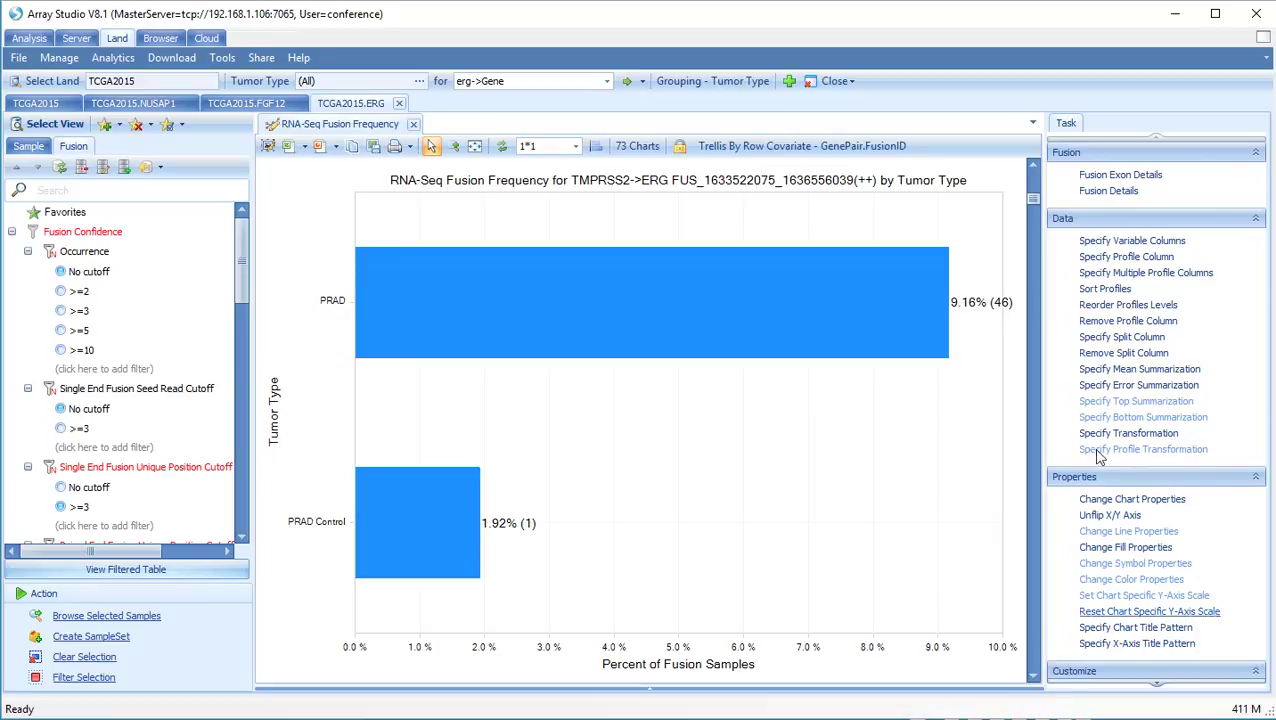
left_click(1110, 197)
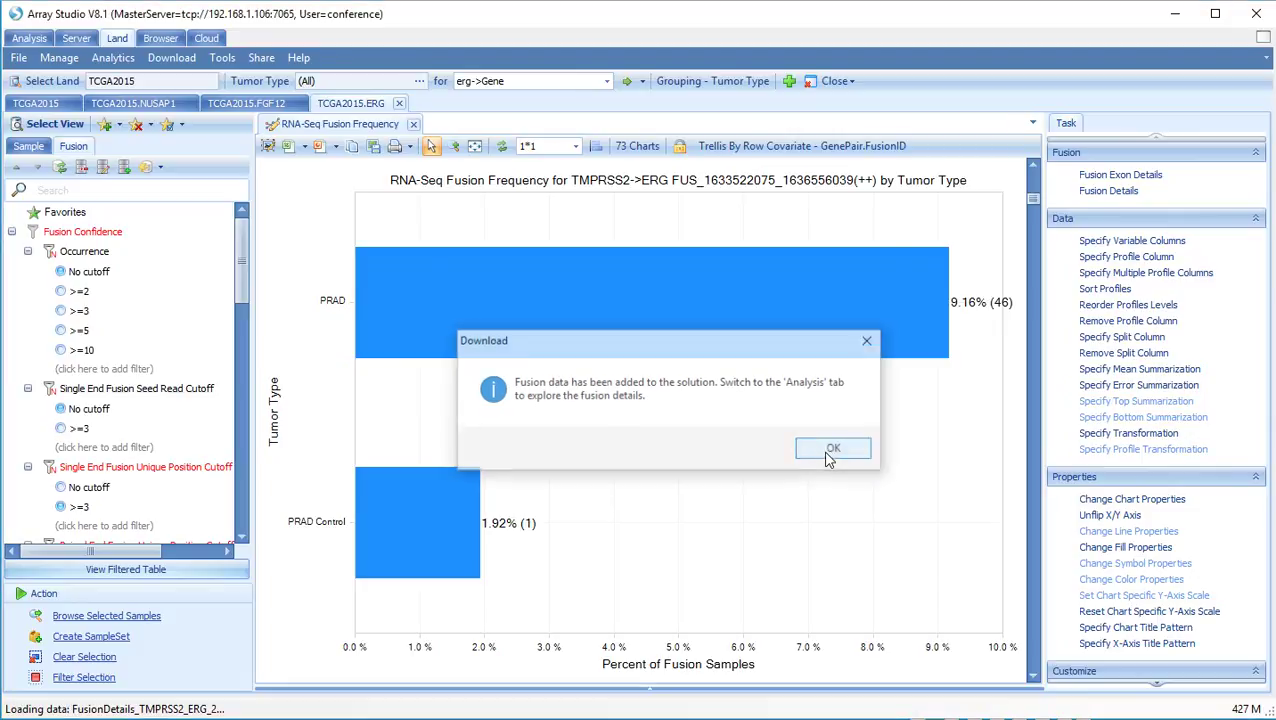
left_click(827, 453)
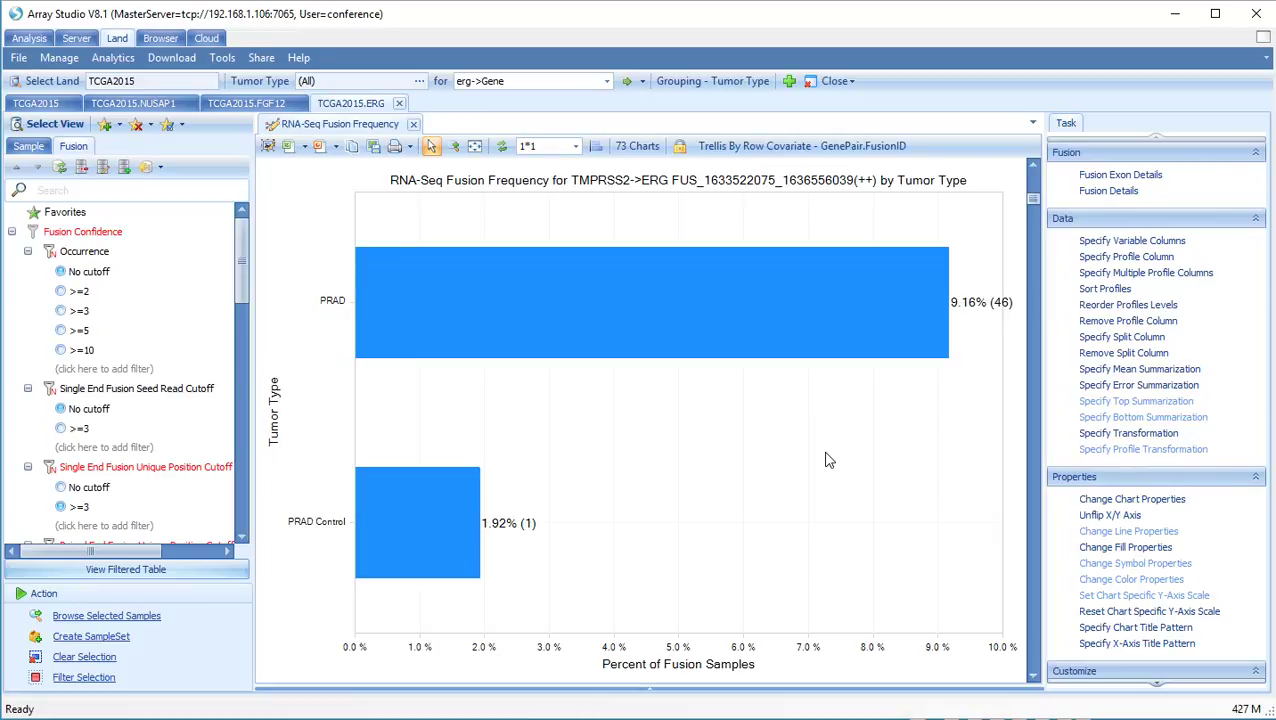
left_click(28, 38)
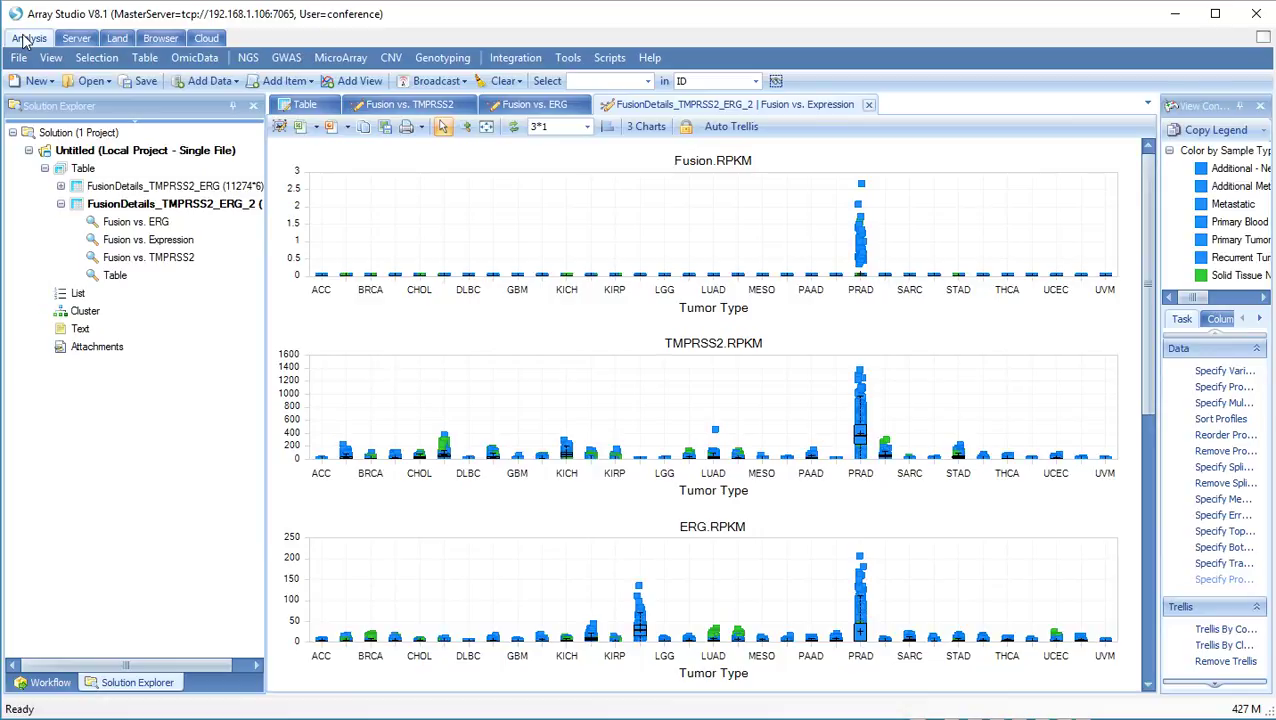
left_click(121, 40)
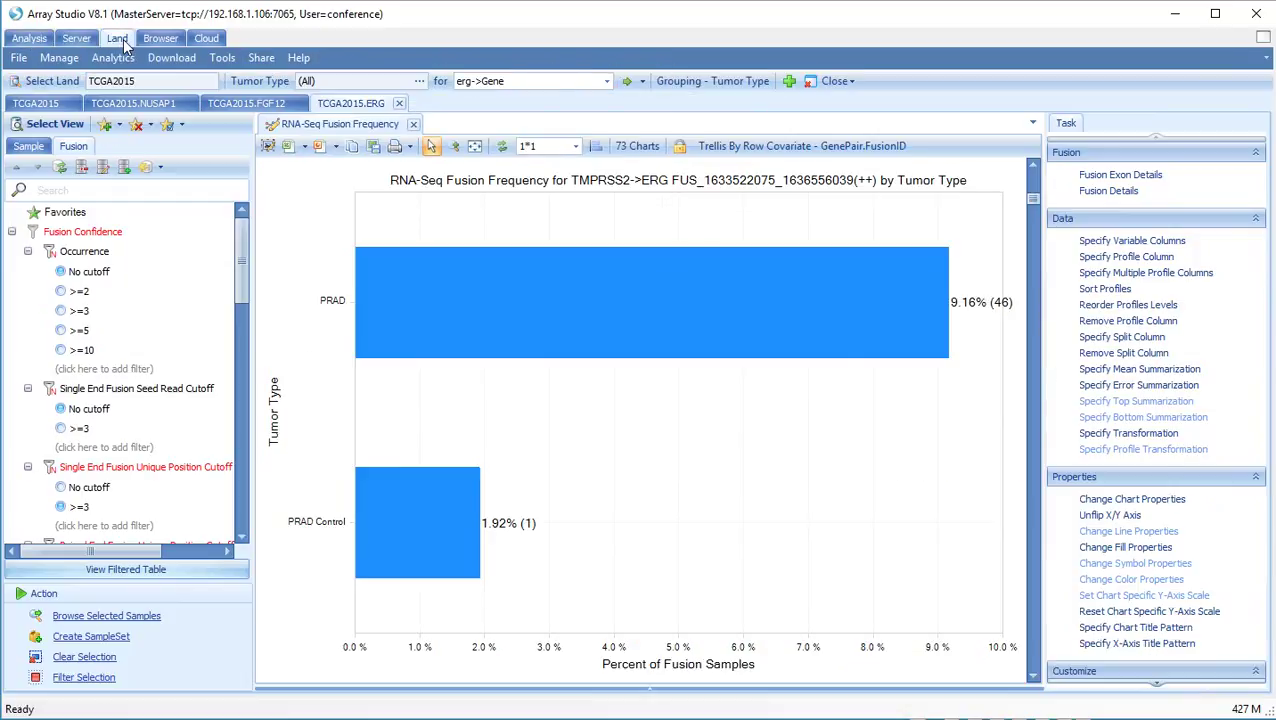
Step: Show ERG's RNA-Seq Mutation Site Distribution charts, with E151G highest in BRCA Control
left_click(76, 130)
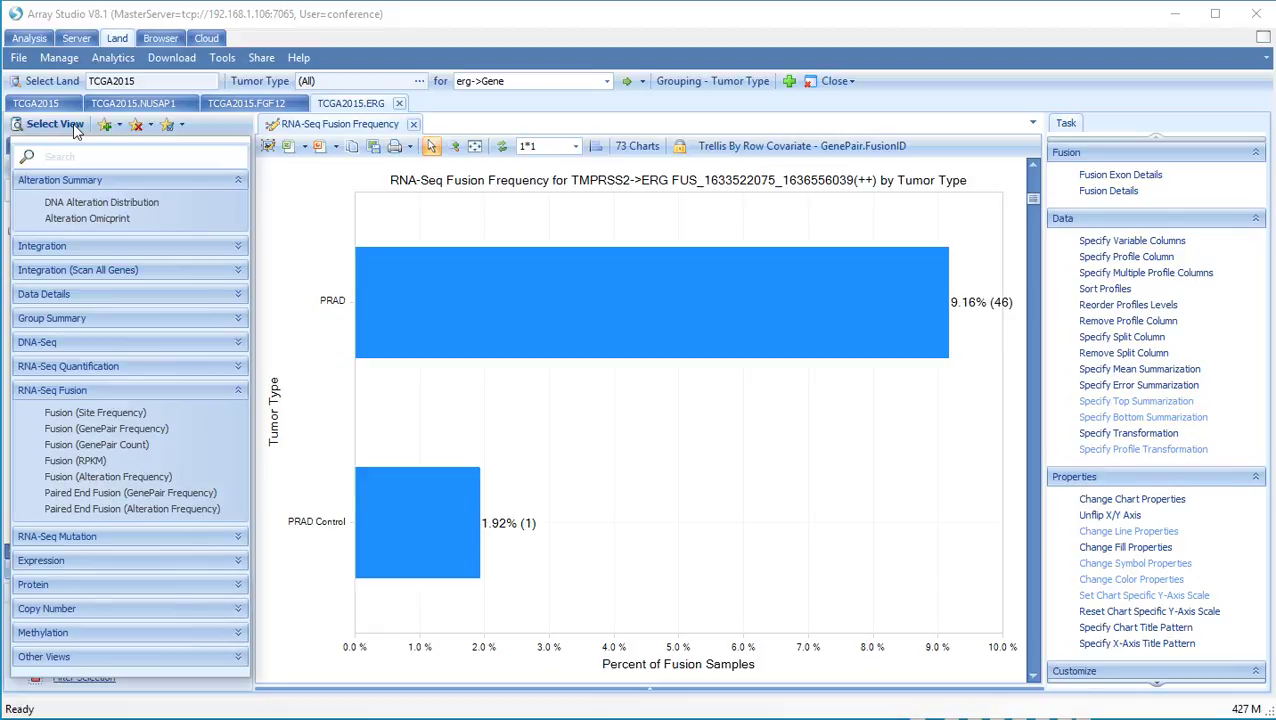
left_click(238, 537)
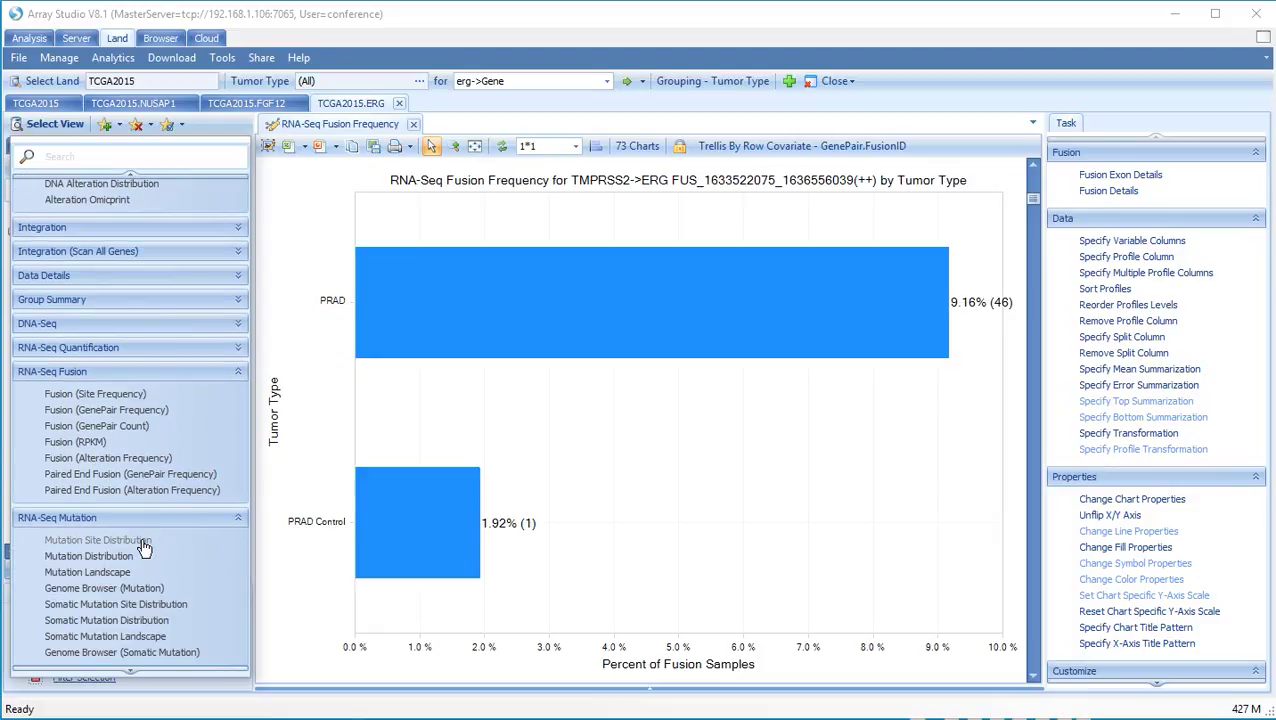
left_click(97, 540)
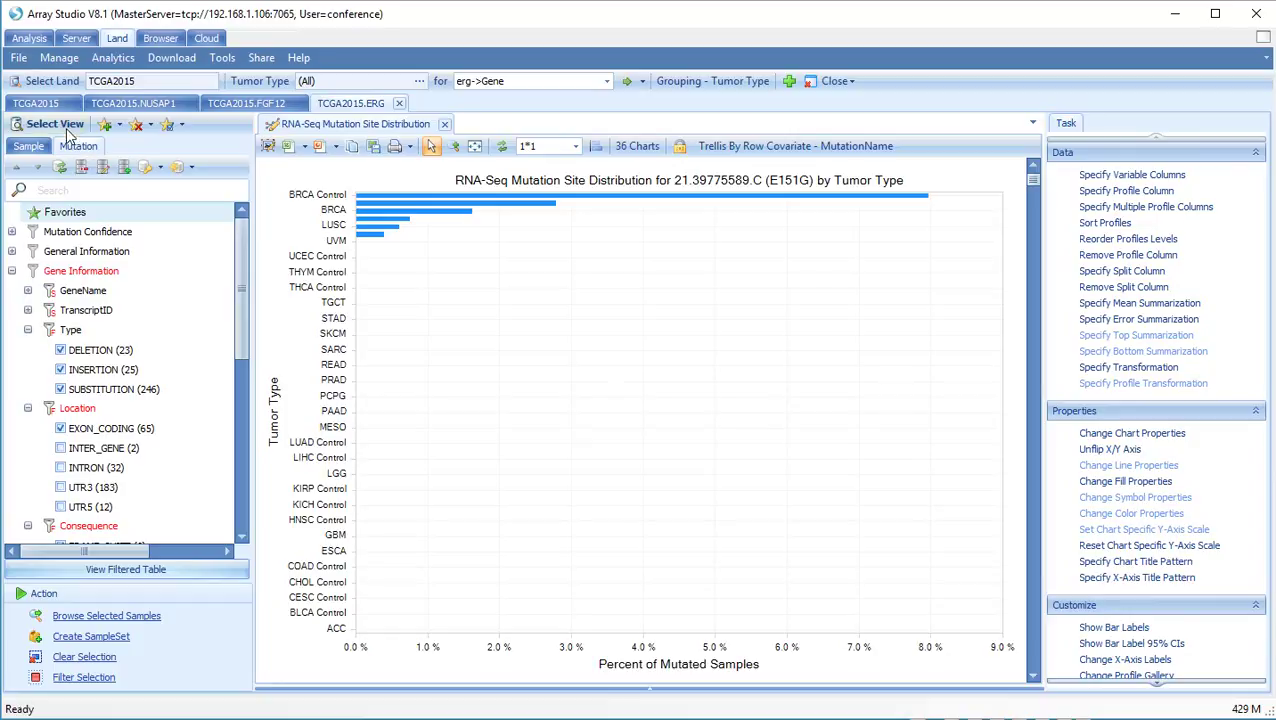
Step: Switch ERG to RNA-Seq Somatic Mutation Site Distribution, showing E151G in BRCA at 2.50%
left_click(55, 124)
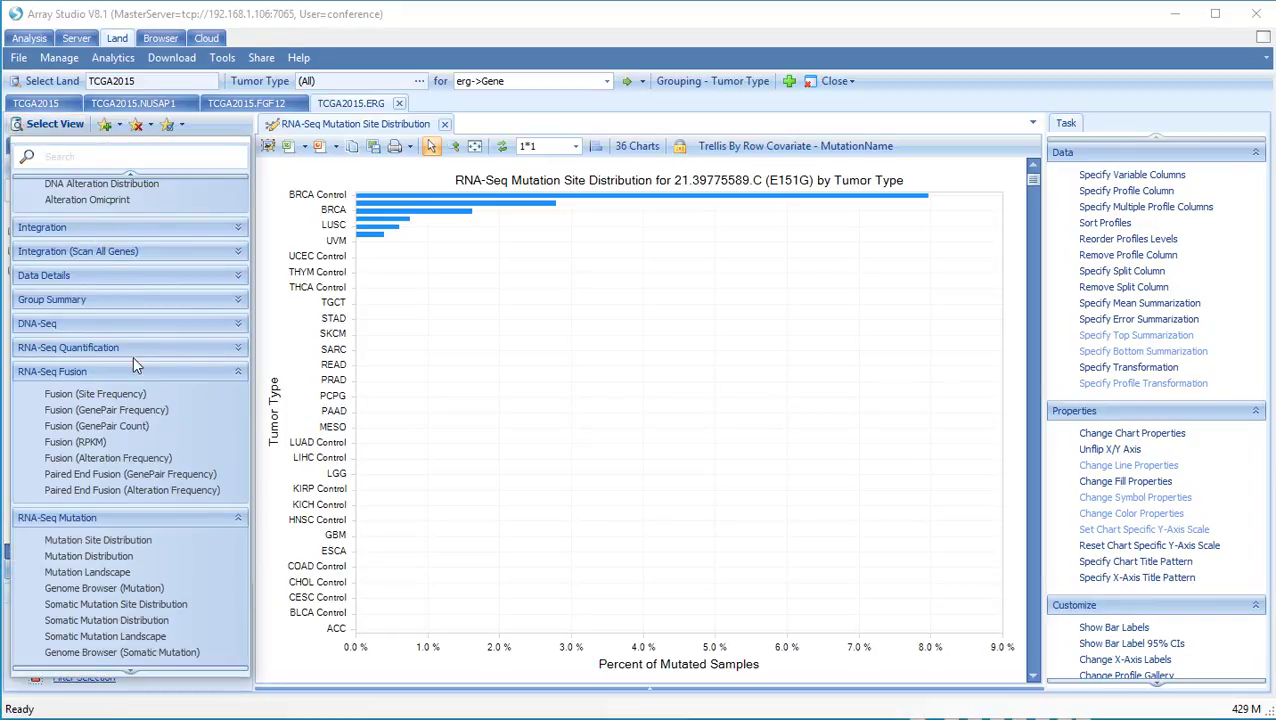
left_click(129, 605)
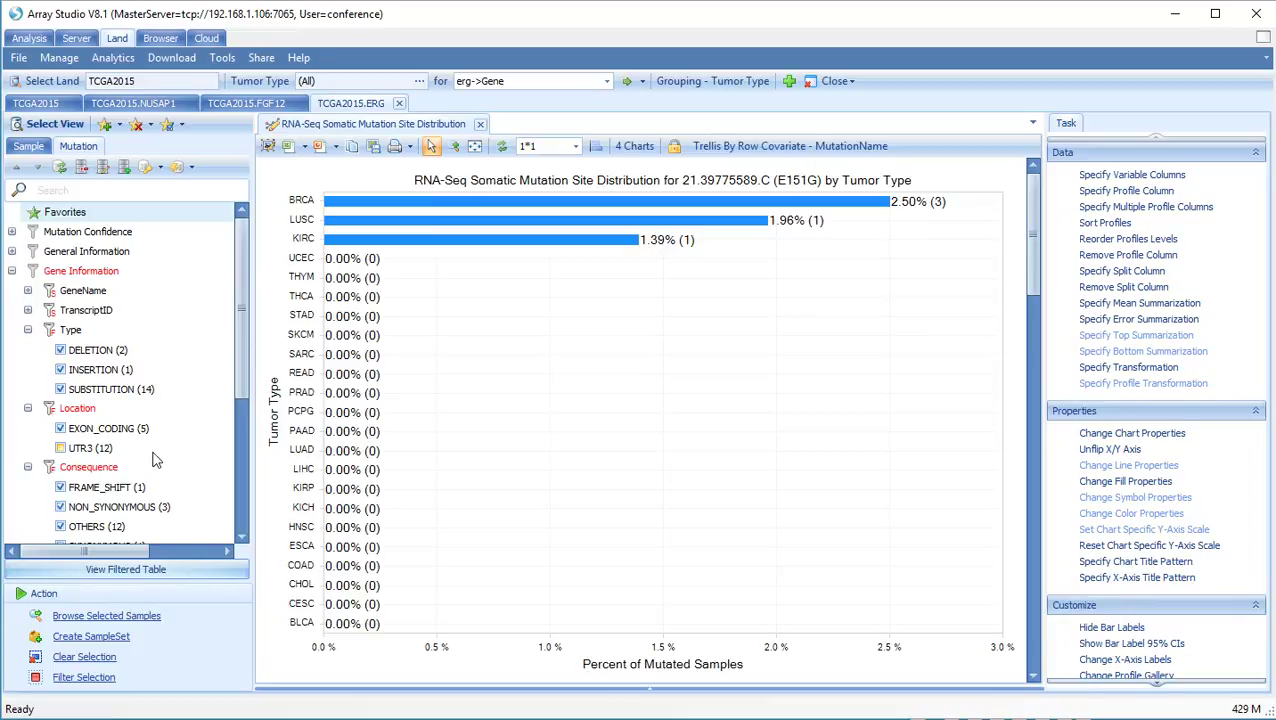
left_click(60, 125)
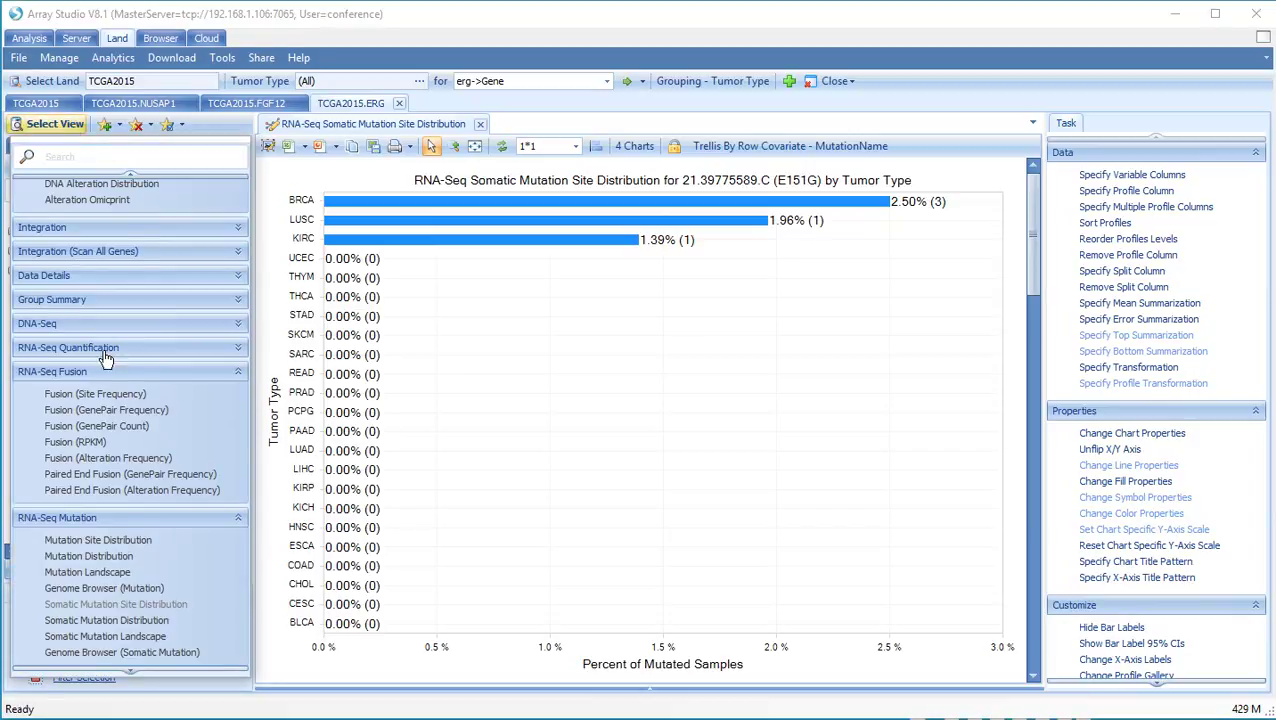
scroll(105, 355, "down", 2)
Step: Show ERG's Expression Ratio Summary: 2x downregulated peaks in BRCA at 39.17%
left_click(238, 558)
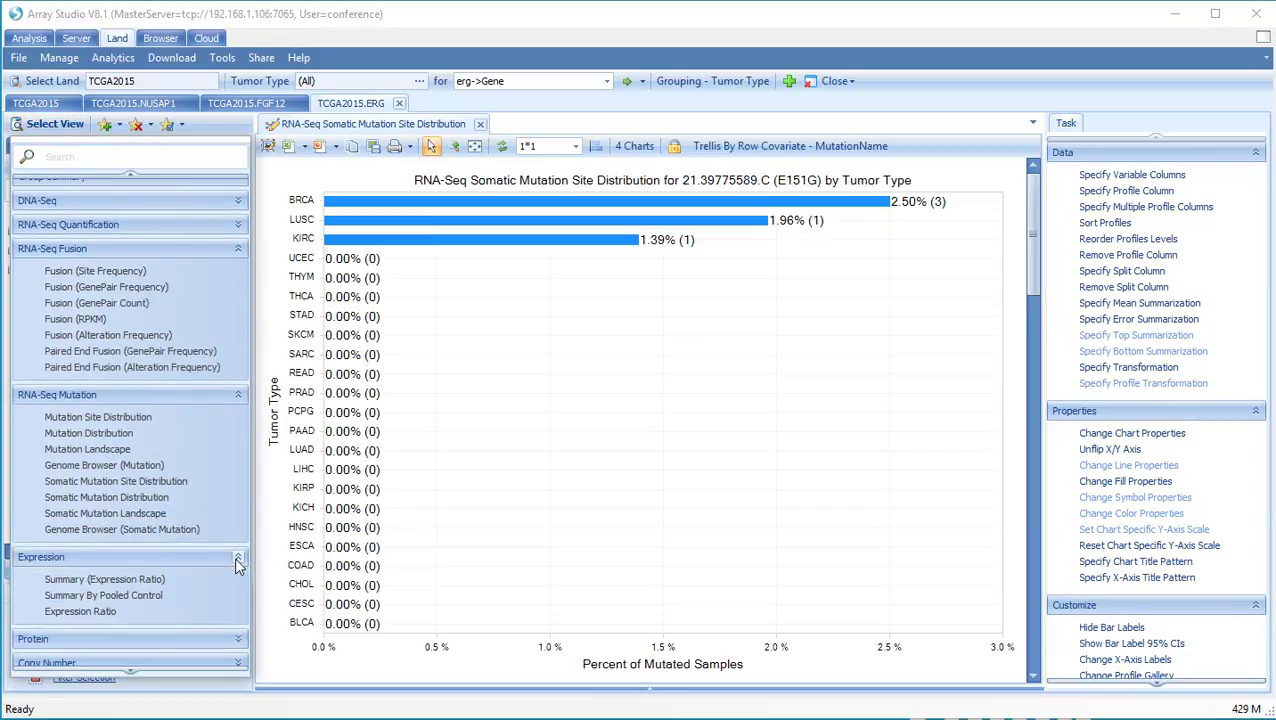
left_click(152, 580)
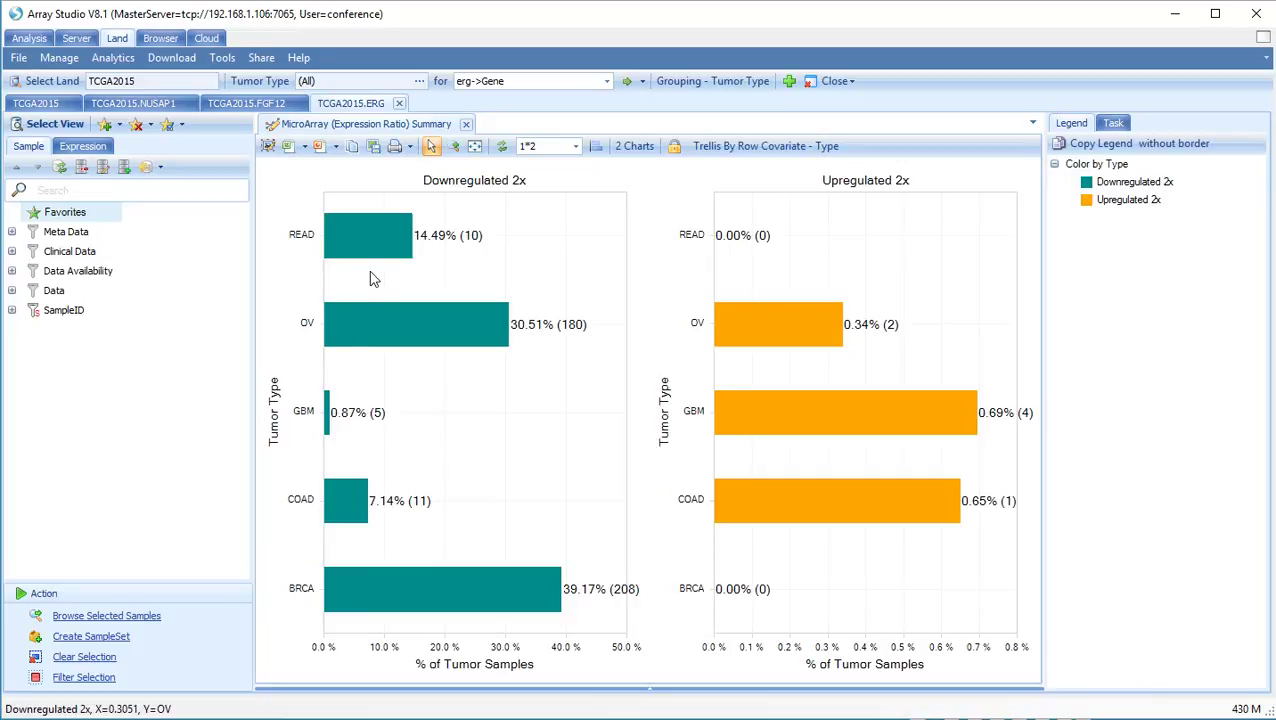
left_click(530, 88)
double_click(530, 88)
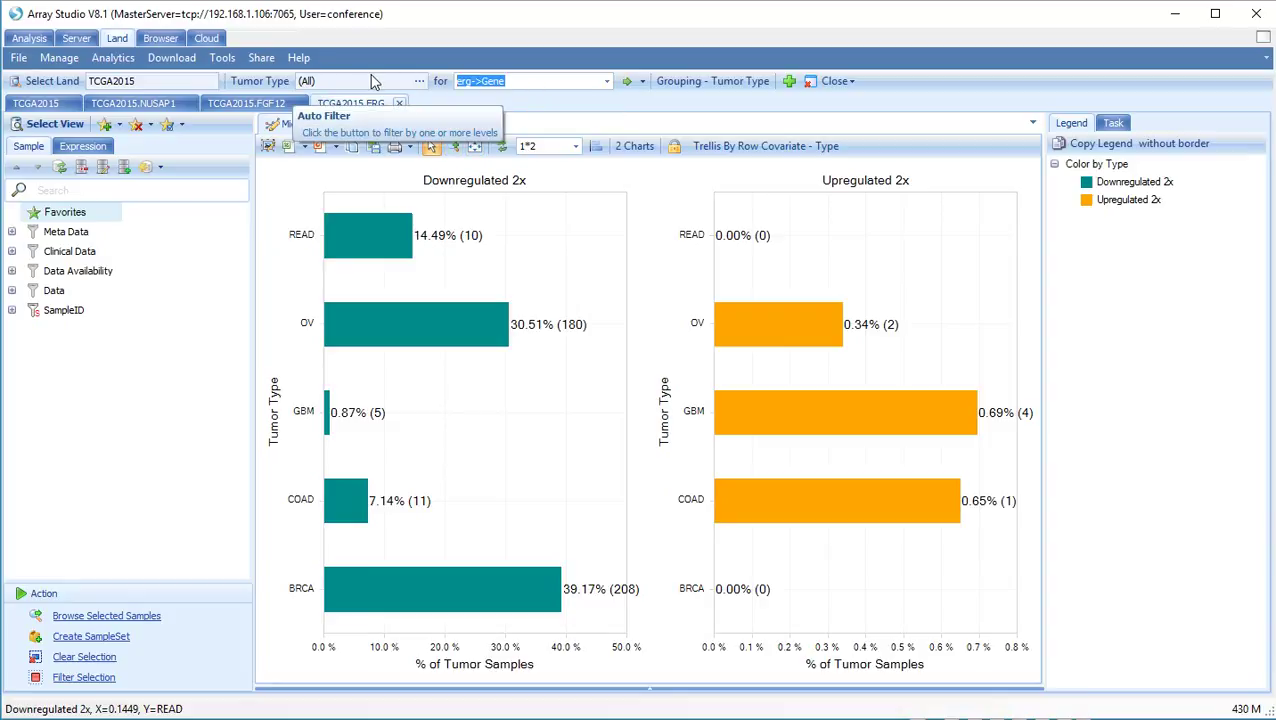
Step: Look up BRAF in a new TCGA2015.BRAF tab charting % altered samples by tumor type
type("bra")
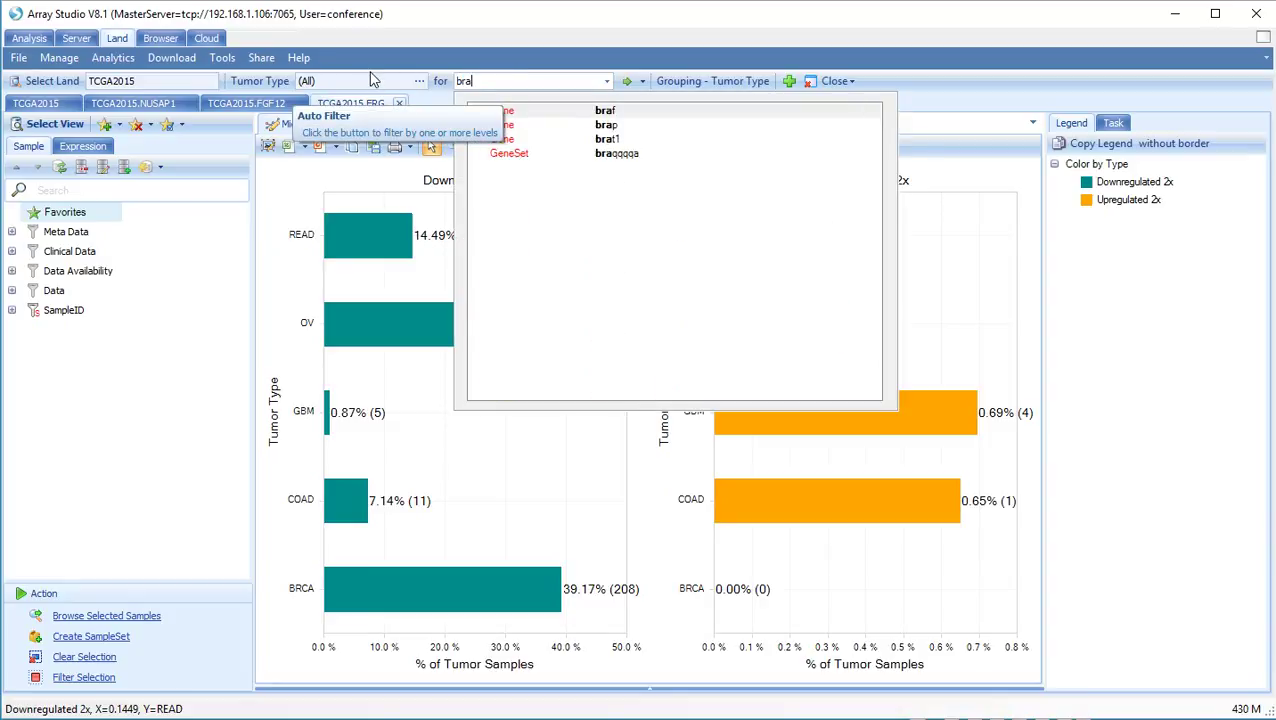
type("f")
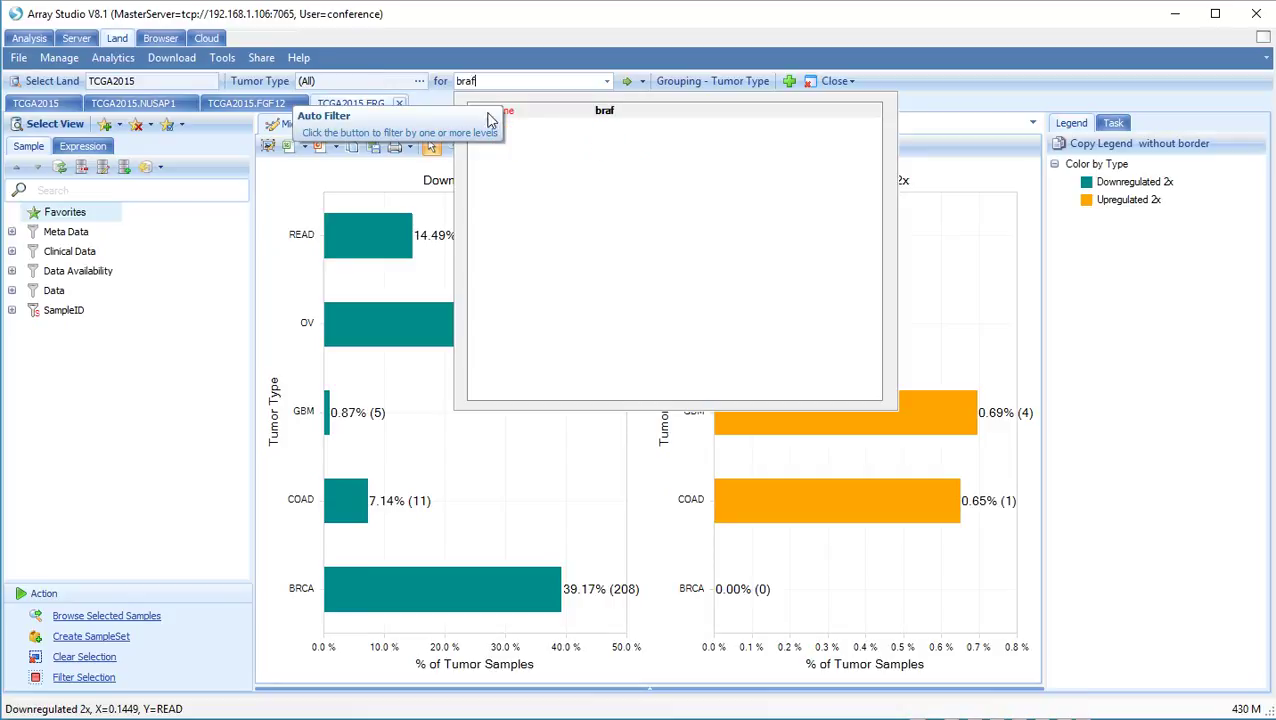
left_click(553, 112)
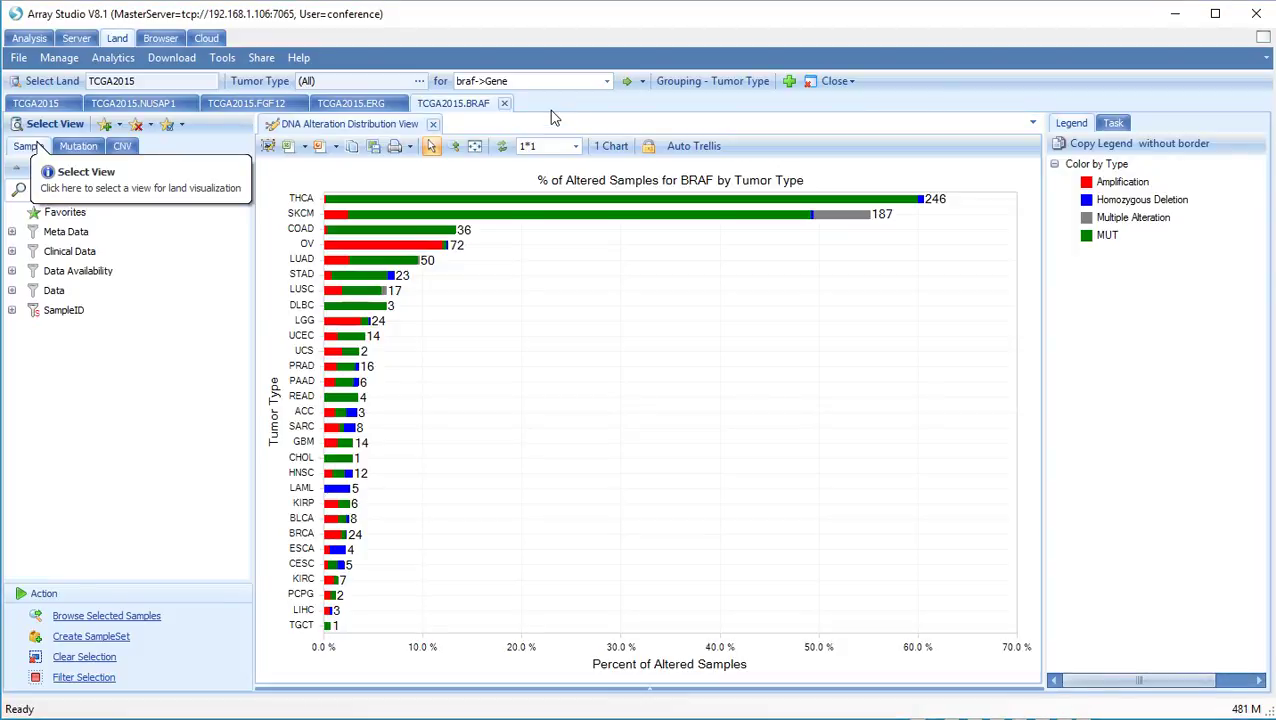
left_click(76, 127)
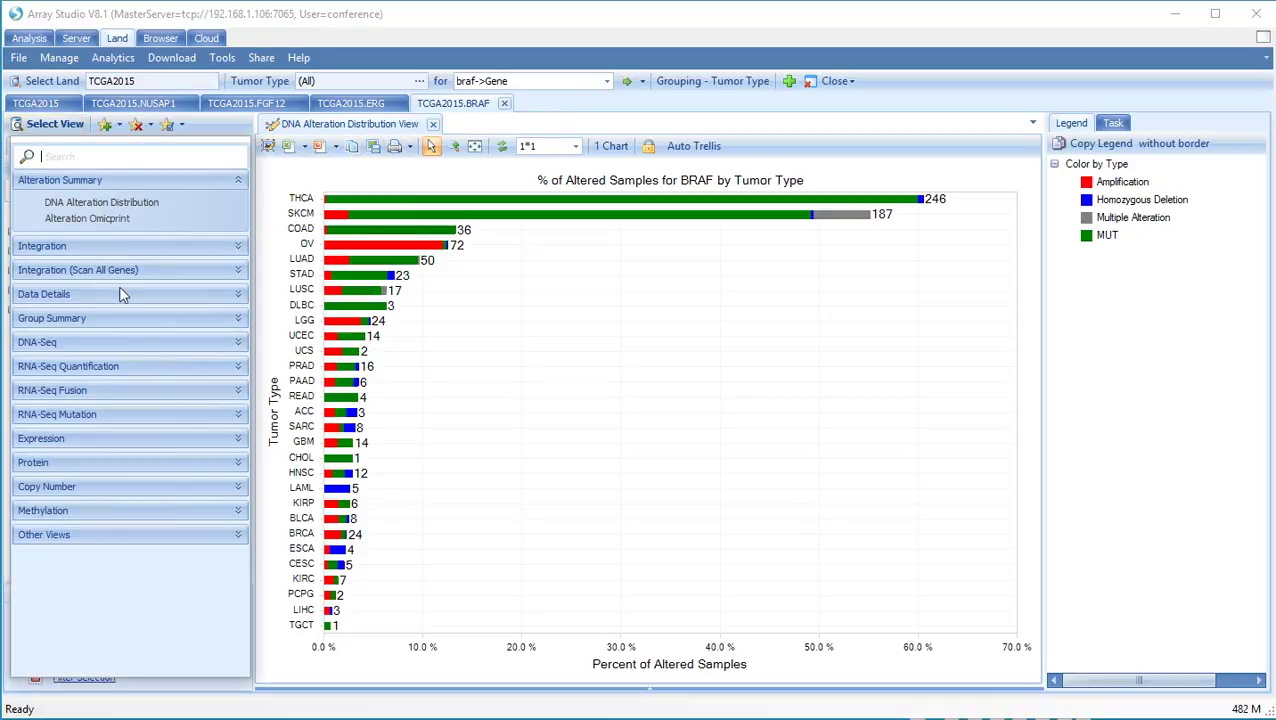
Step: Show B-Raf normalized RPPA (RPPA_RBN) protein values as box plots by tumor type
left_click(197, 464)
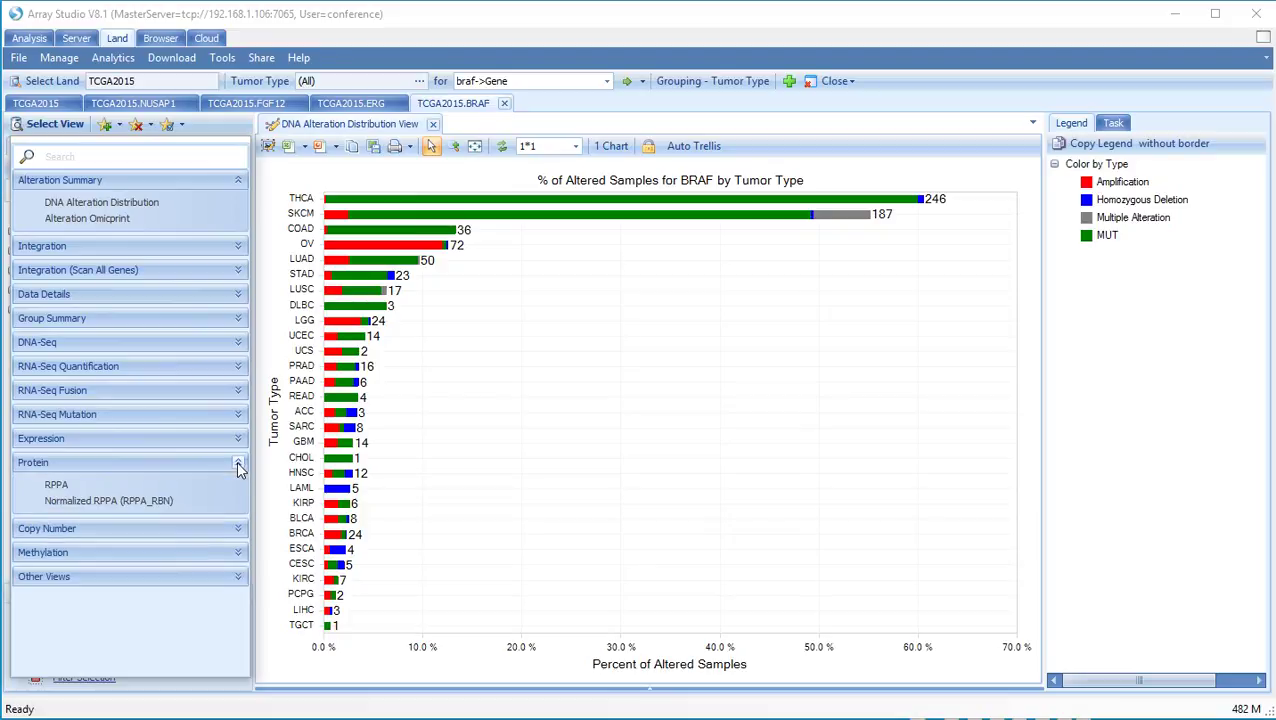
left_click(110, 508)
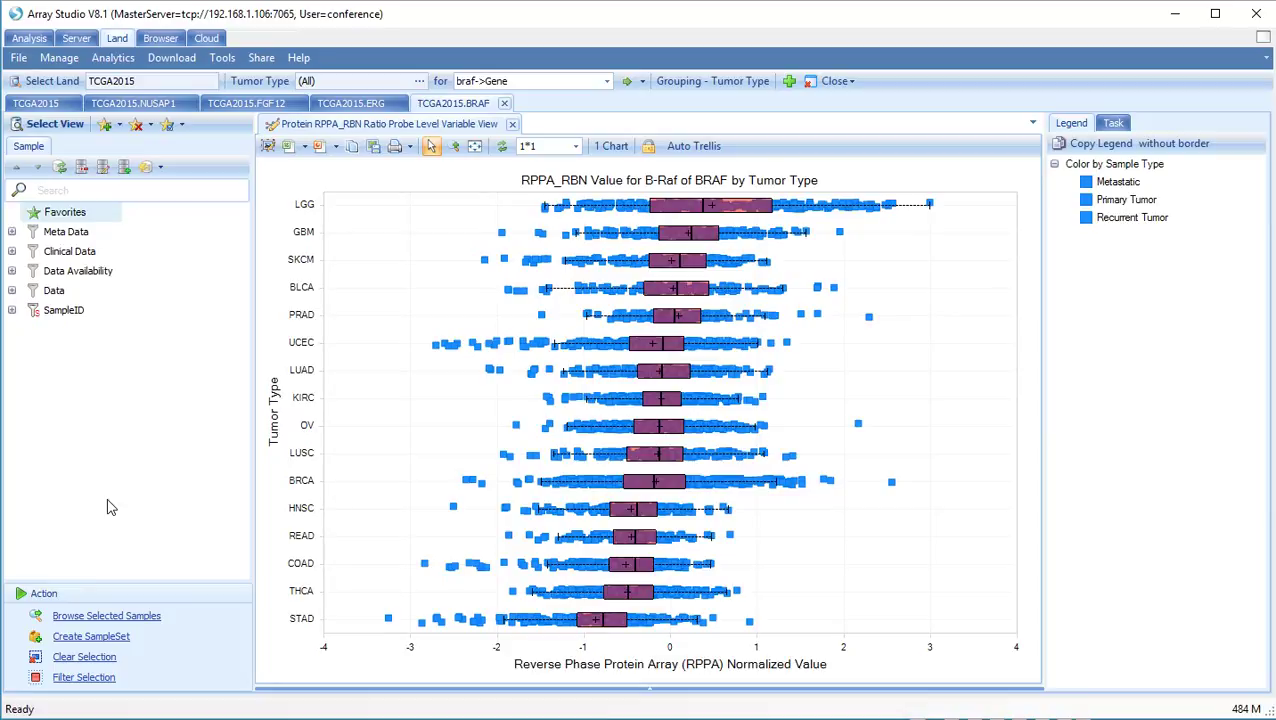
left_click(55, 124)
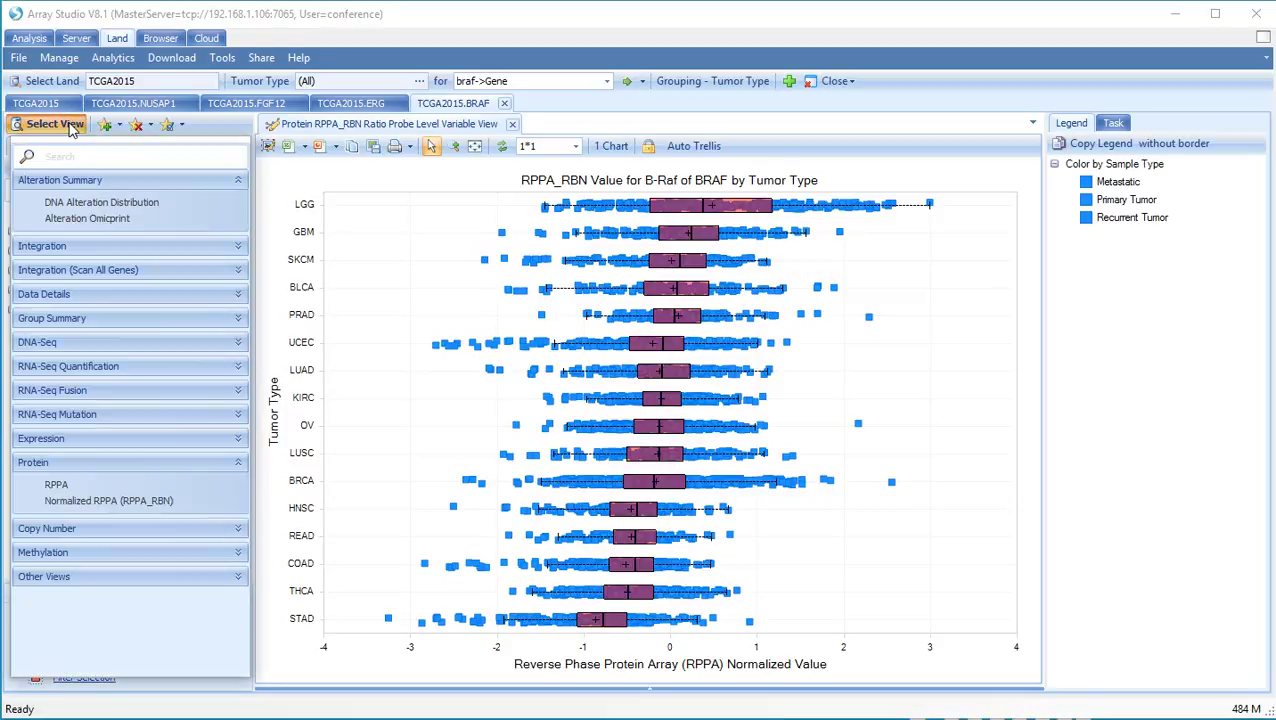
Step: Show BRAF's Copy Number Summary of % amplified and deleted samples per tumor type
left_click(238, 530)
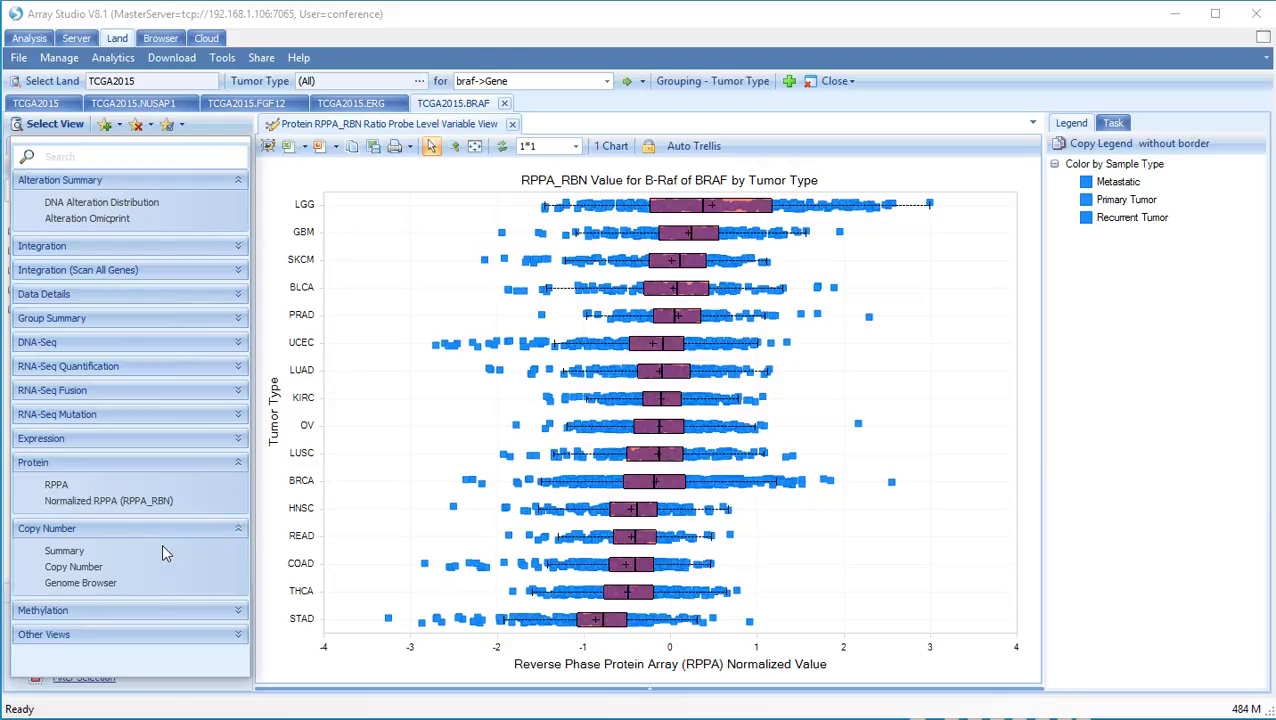
left_click(78, 553)
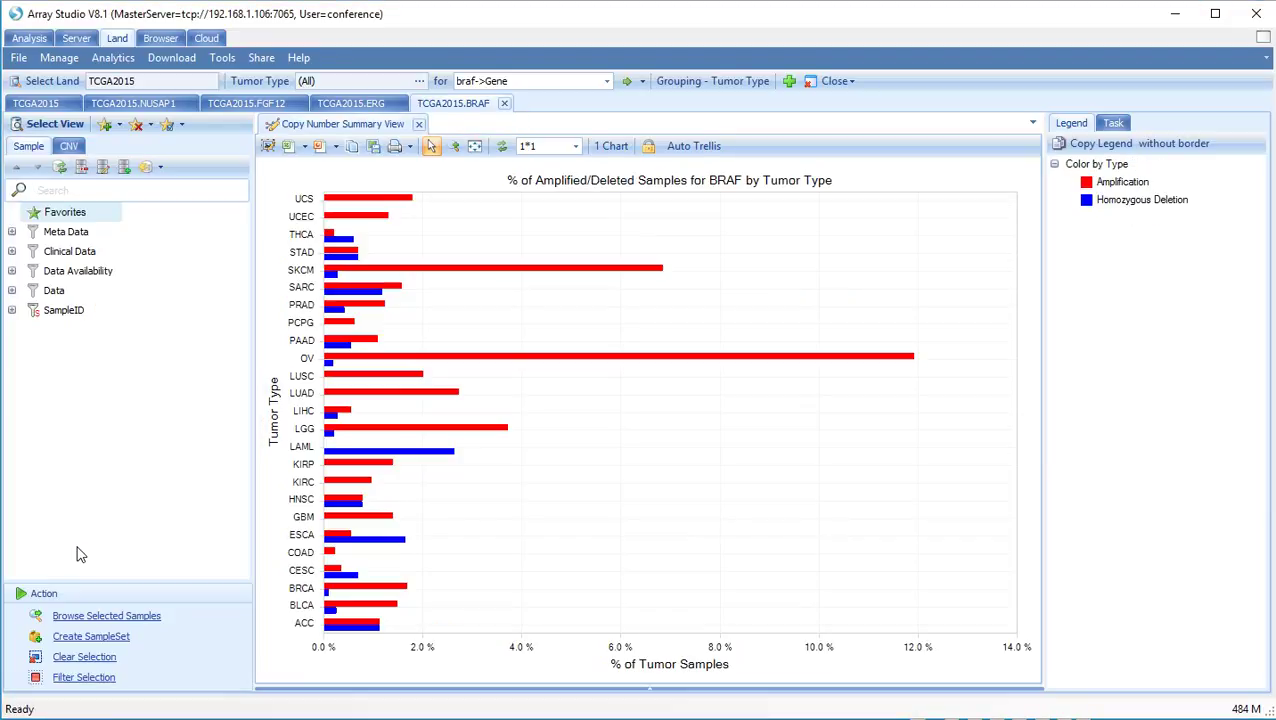
Step: Switch BRAF's view to Copy Number Log2 Ratio by tumor type, then expand the Methylation views
left_click(55, 124)
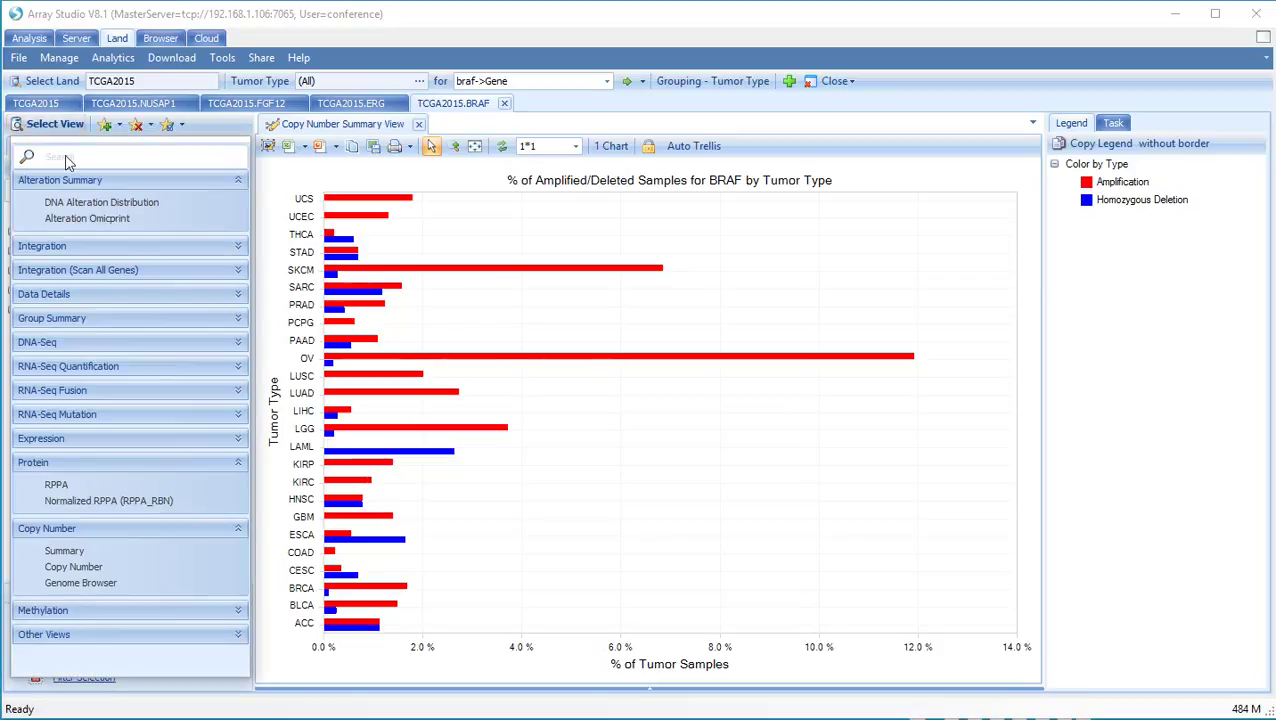
left_click(85, 568)
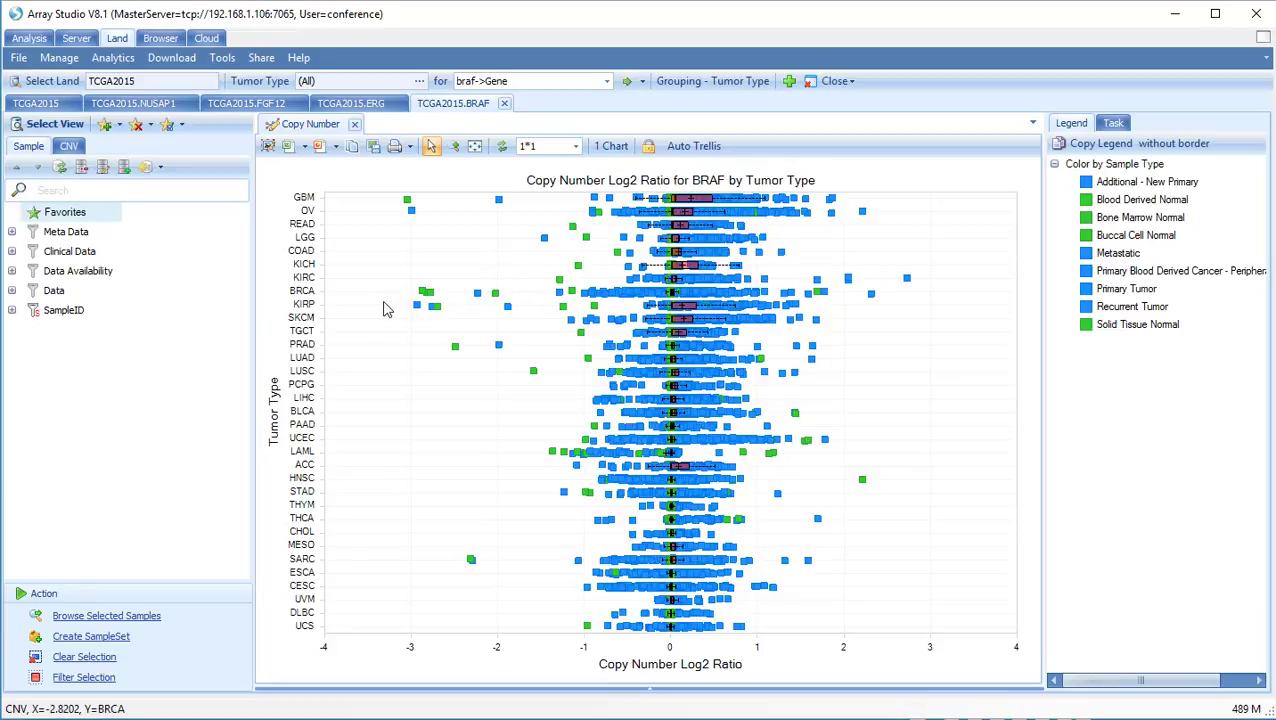
left_click(52, 128)
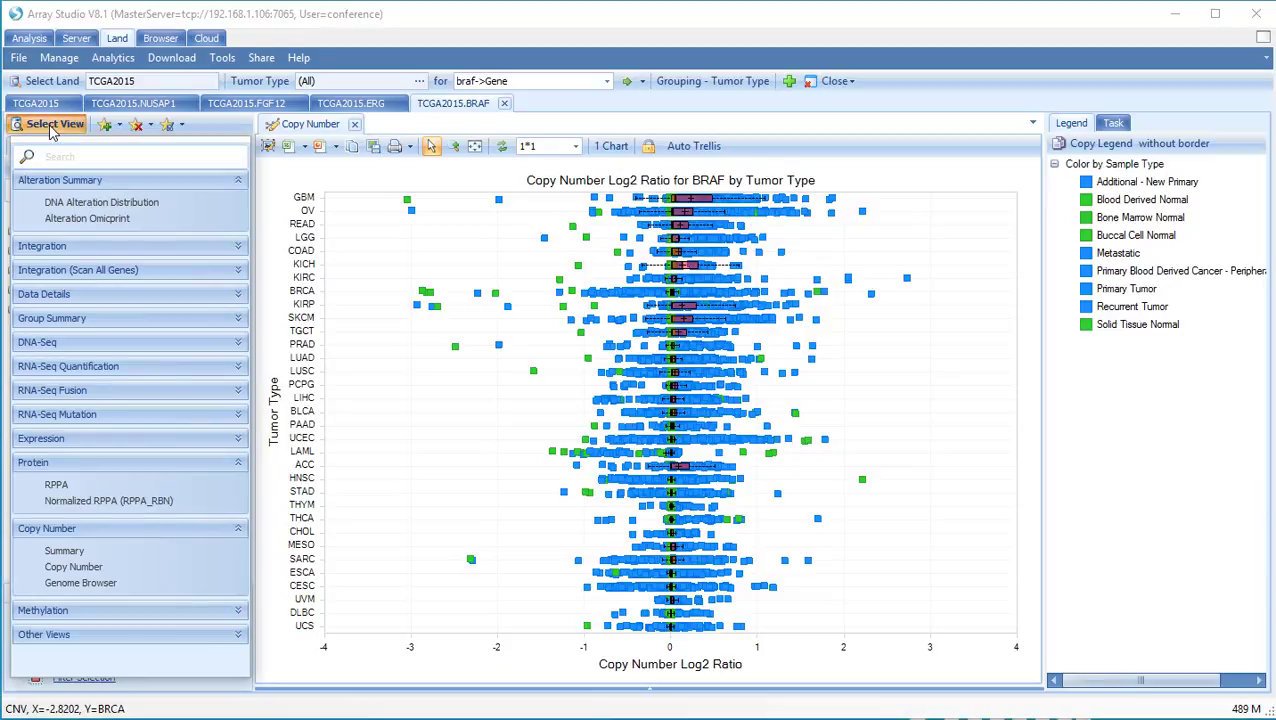
left_click(238, 611)
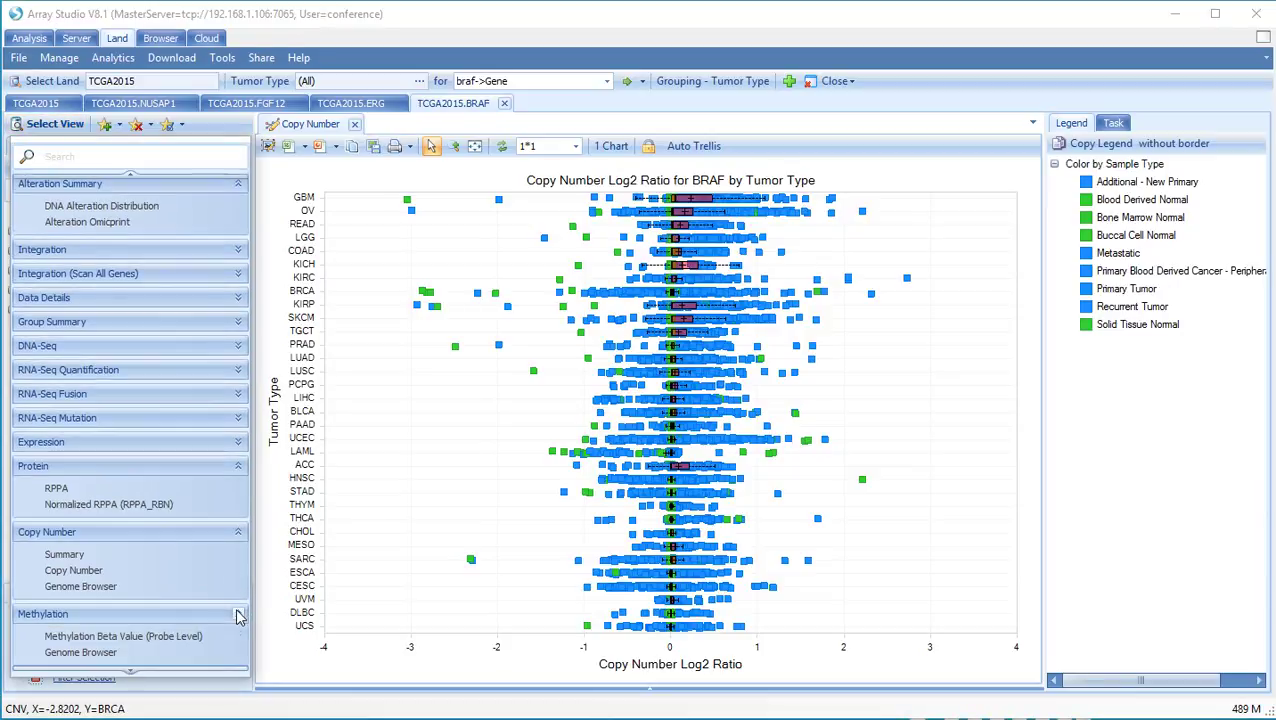